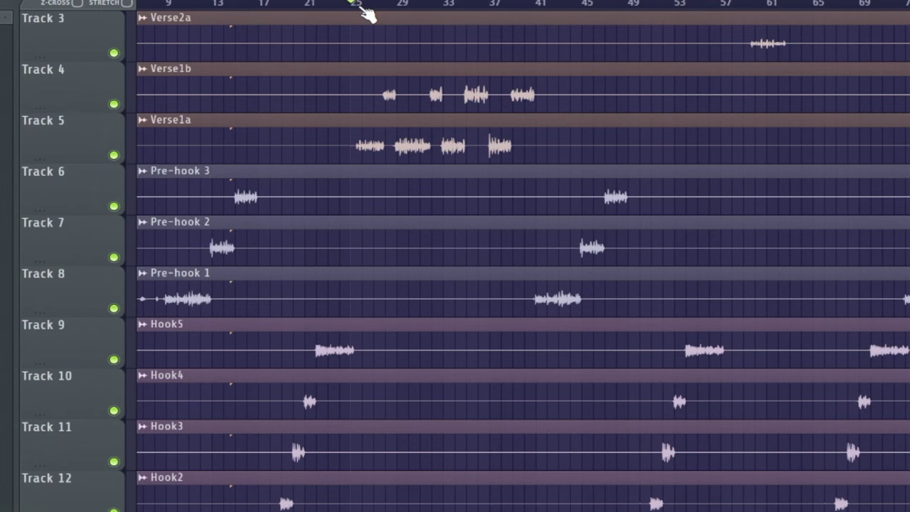
Open the PF Stems folder of vocal and beat WAVs in Finder beside the empty playlist
click(358, 8)
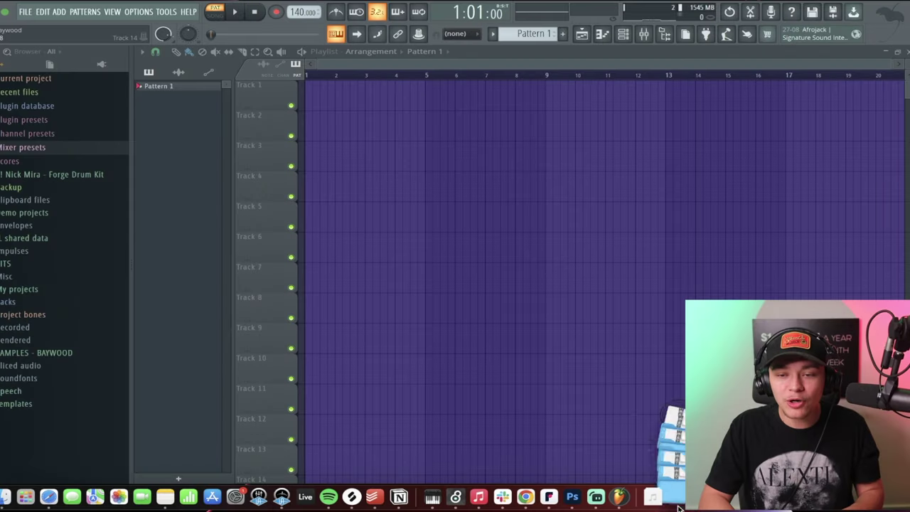
click(703, 498)
click(725, 107)
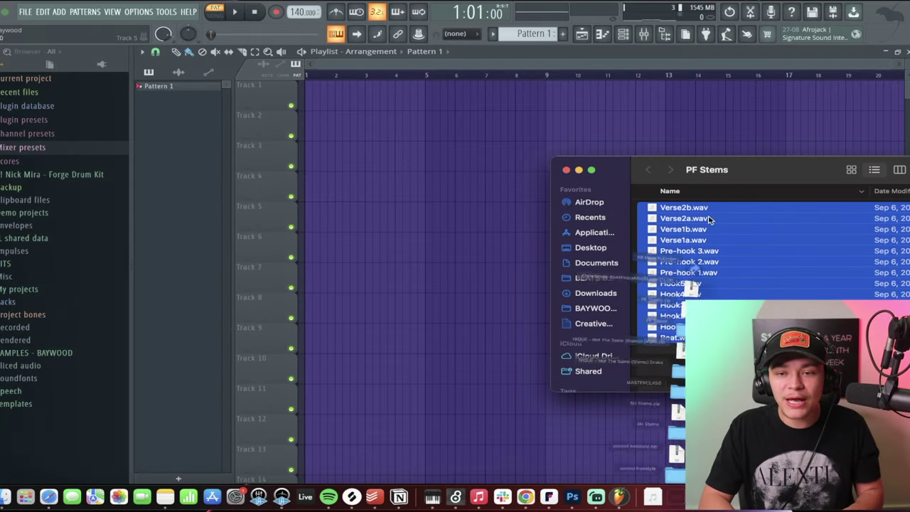
Drop the stems onto separate tracks and set the tempo to the Beat's detected 136 BPM (75–150 range)
drag(693, 207, 315, 128)
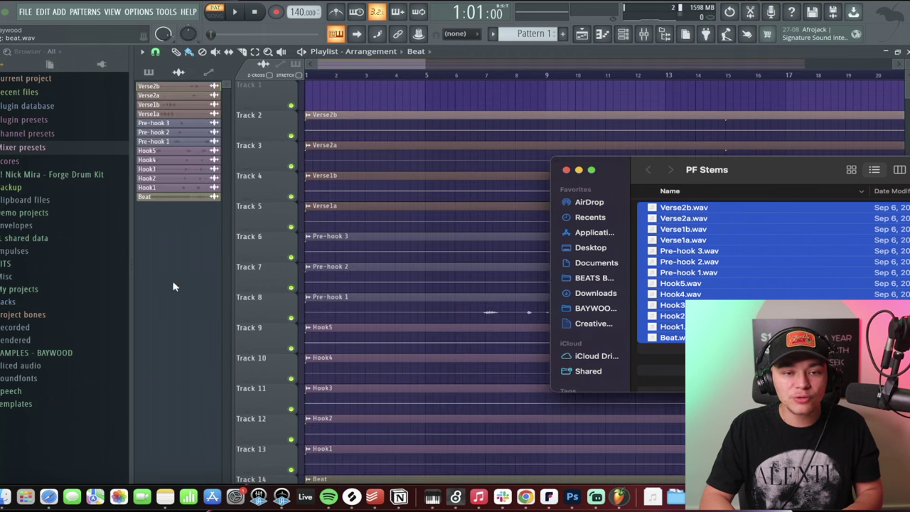
scroll(406, 211, down, 4)
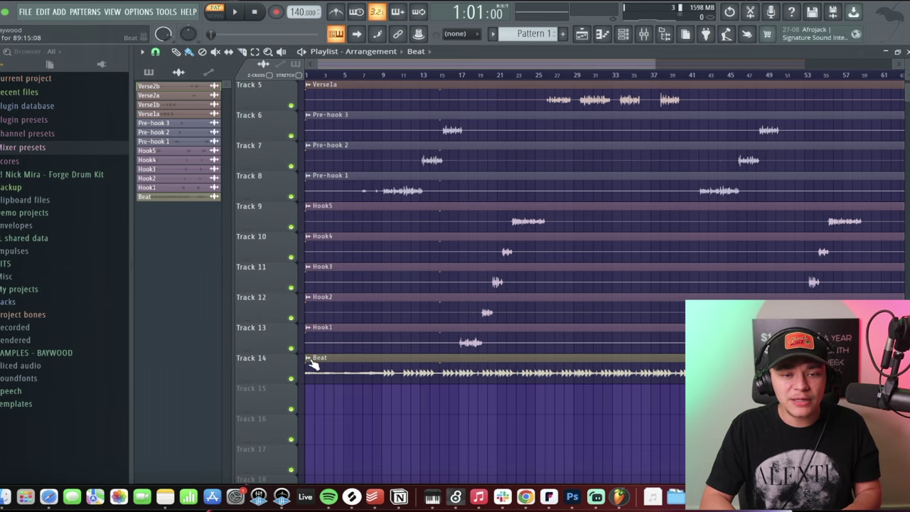
click(313, 363)
click(444, 400)
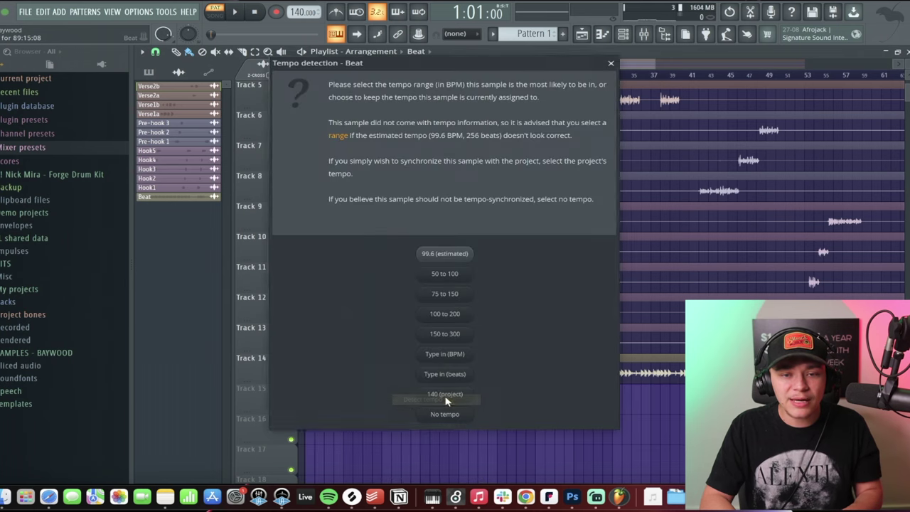
click(452, 295)
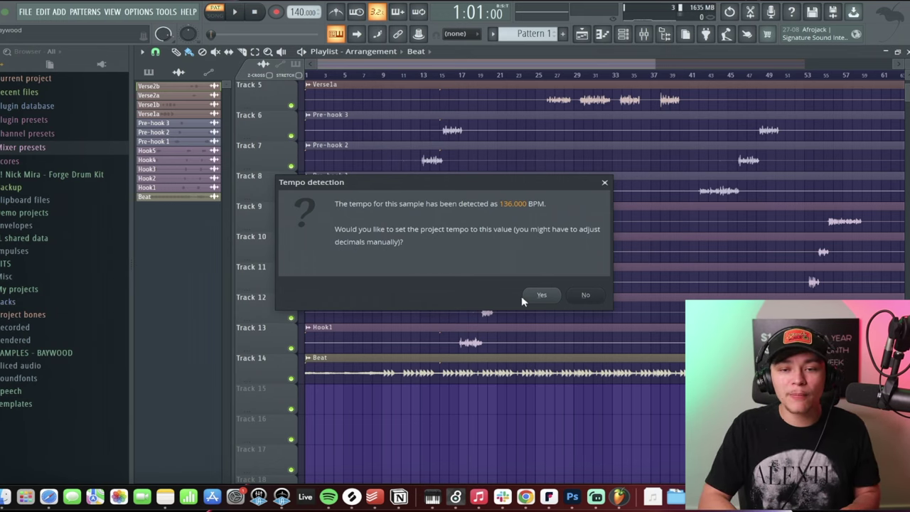
click(541, 295)
scroll(498, 118, up, 4)
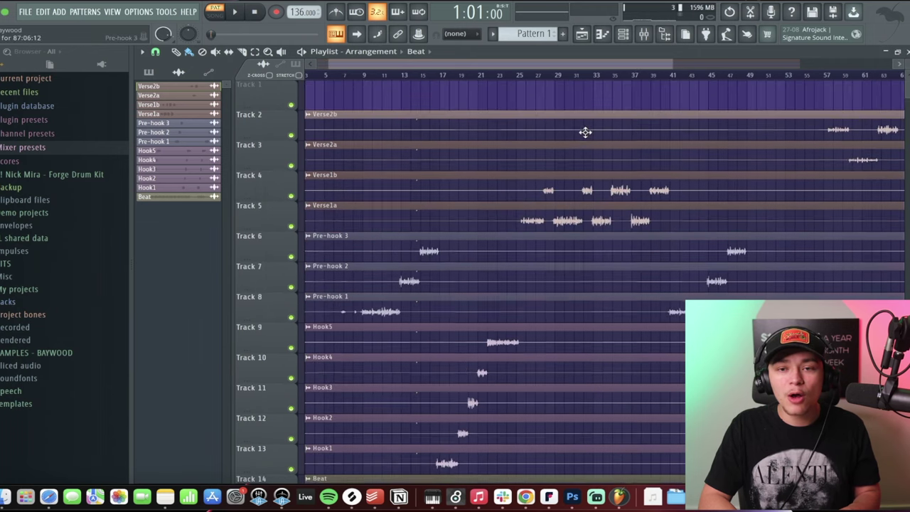
Play the arrangement from bar 25, then select bars 25 to 39 on the ruler
click(521, 76)
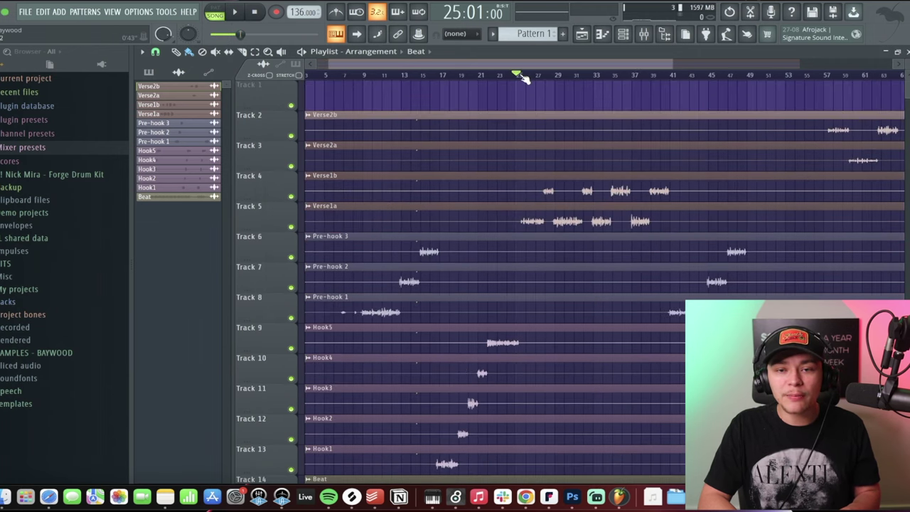
key(space)
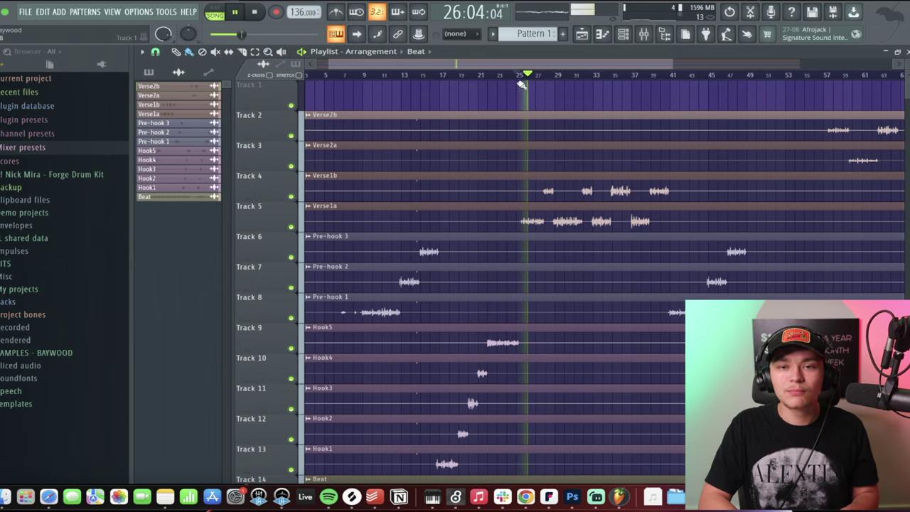
scroll(511, 103, down, 1)
scroll(513, 105, down, 2)
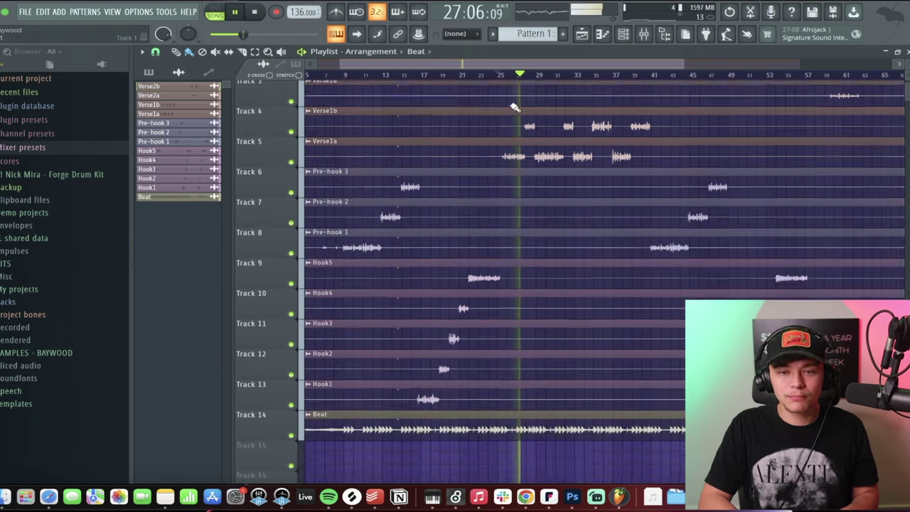
scroll(501, 107, up, 2)
key(space)
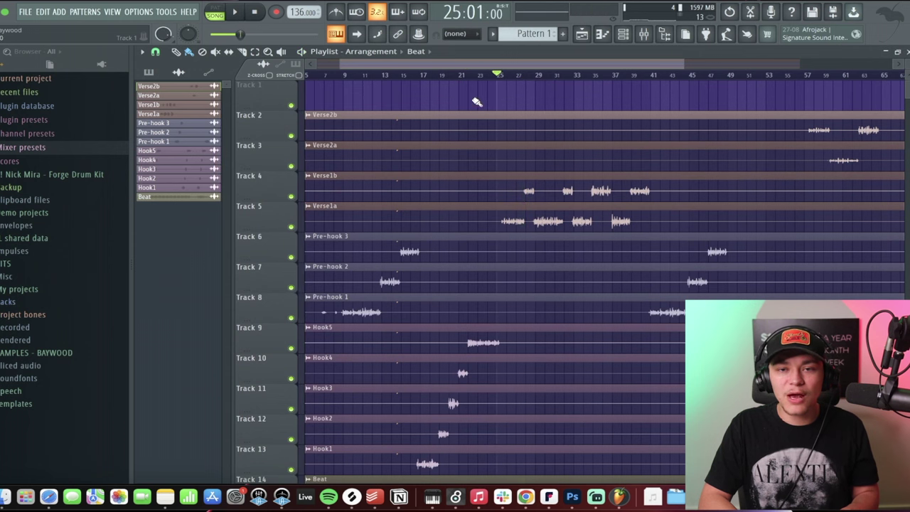
drag(499, 74, 650, 70)
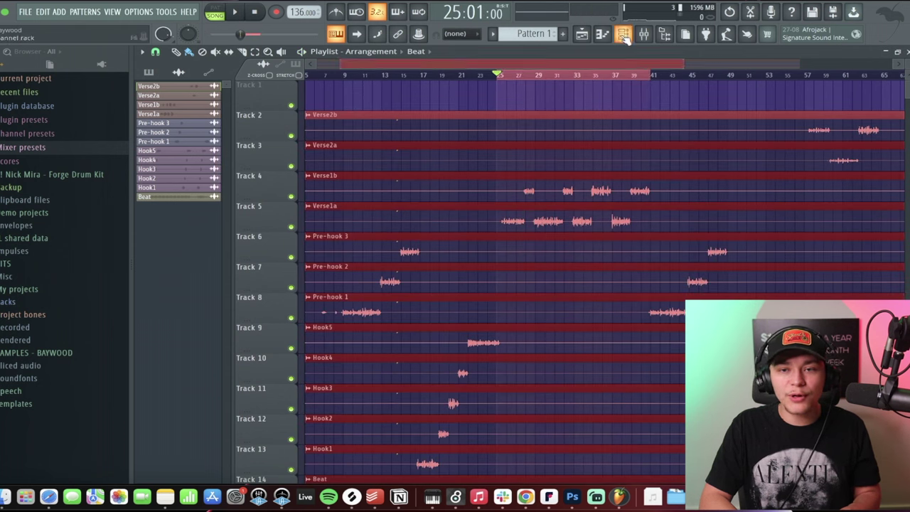
Route the selected vocal channels to mixer insert 1 with Ctrl+L
click(622, 35)
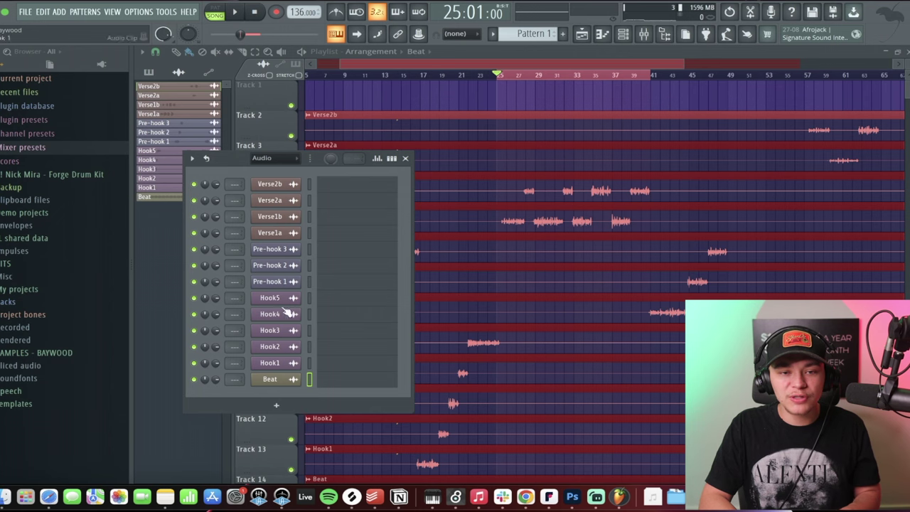
drag(277, 160, 228, 191)
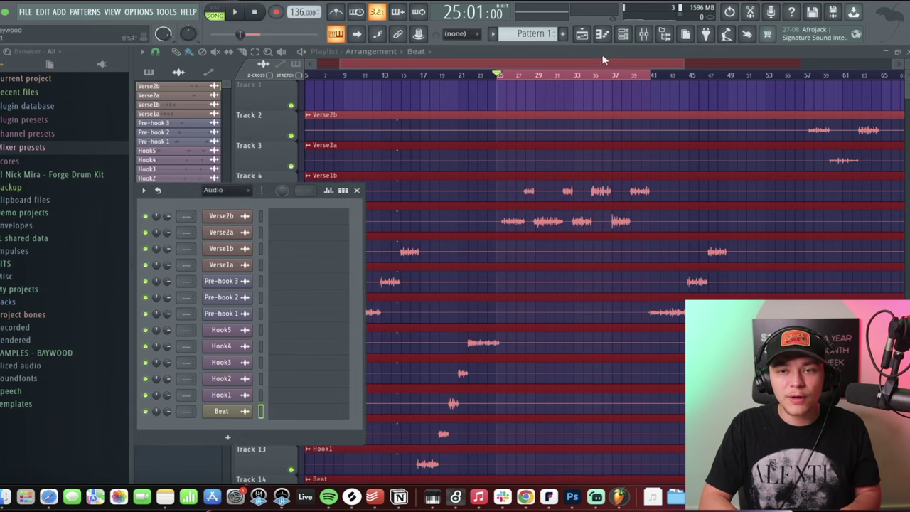
click(644, 36)
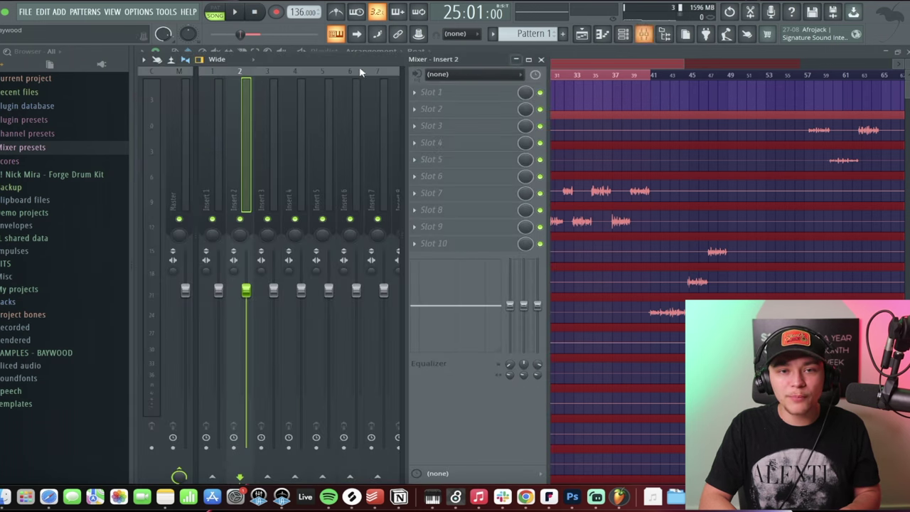
drag(313, 57, 698, 57)
click(594, 182)
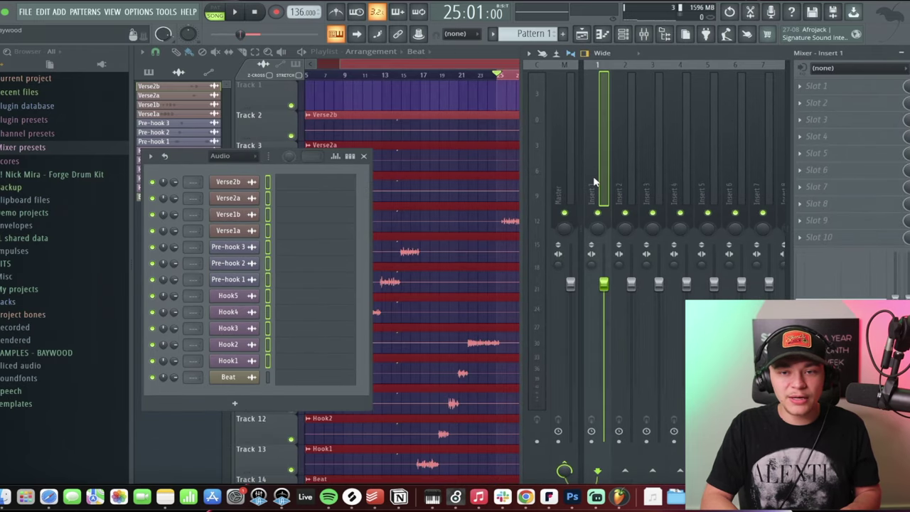
key(ctrl+l)
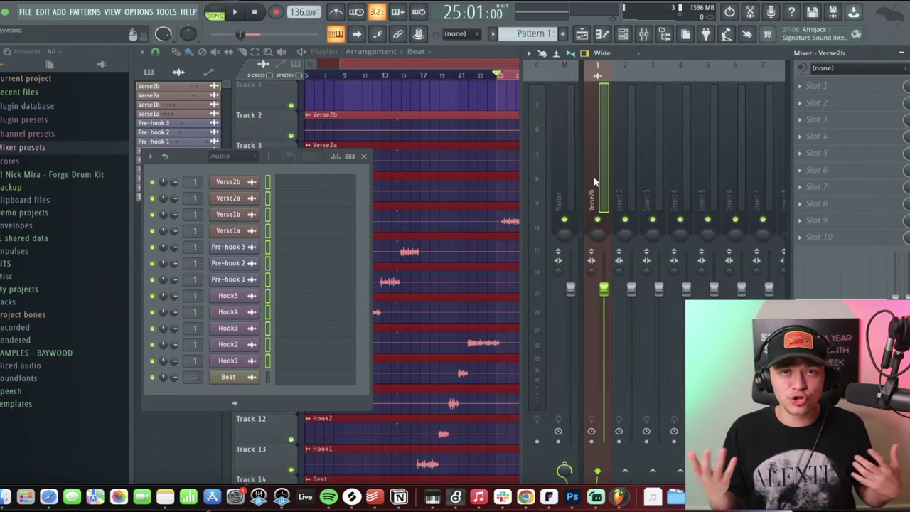
Route the Beat channel to mixer insert 2 and close the Channel Rack
click(269, 377)
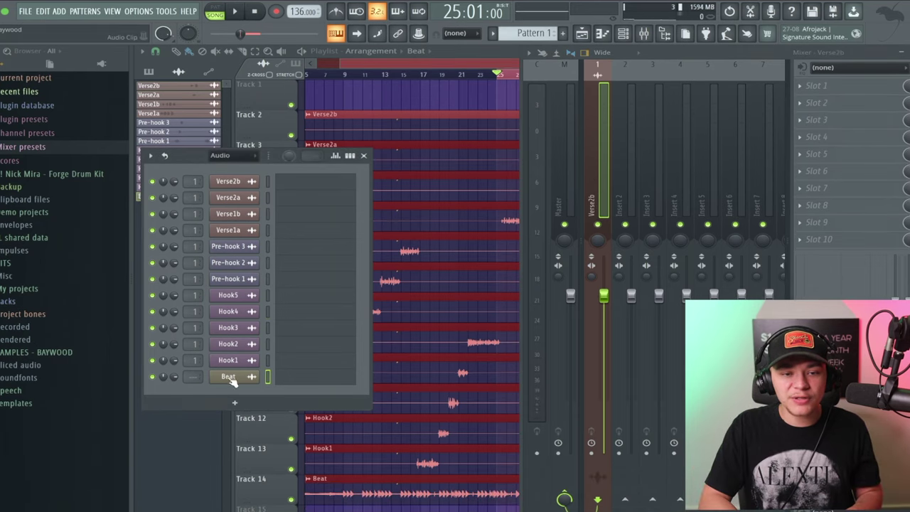
click(626, 206)
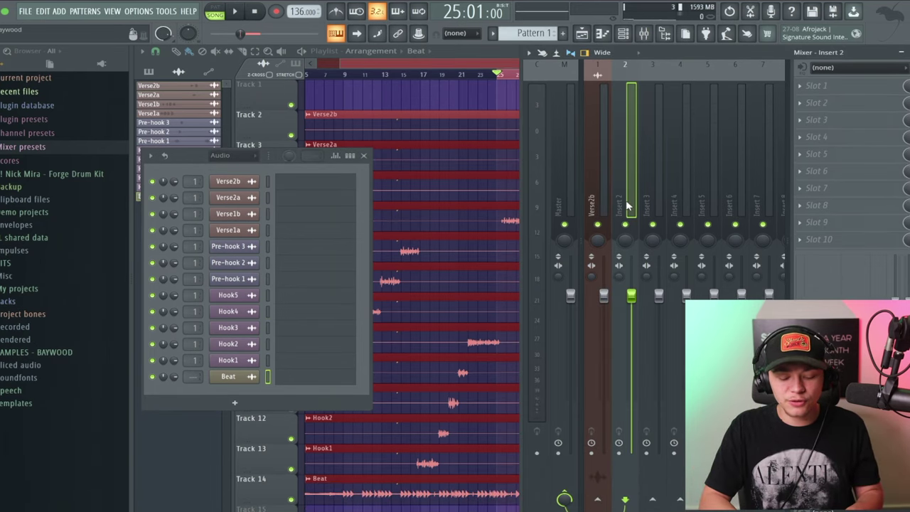
key(ctrl+l)
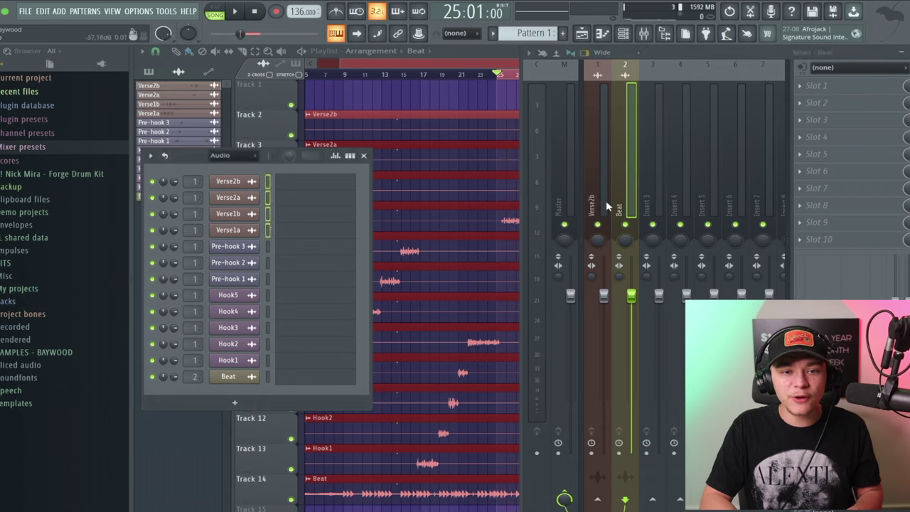
click(648, 206)
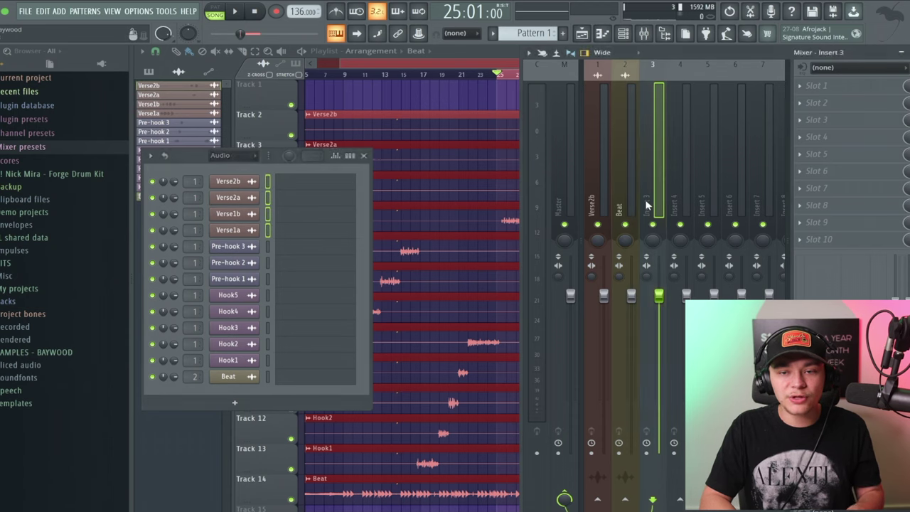
drag(188, 168, 213, 167)
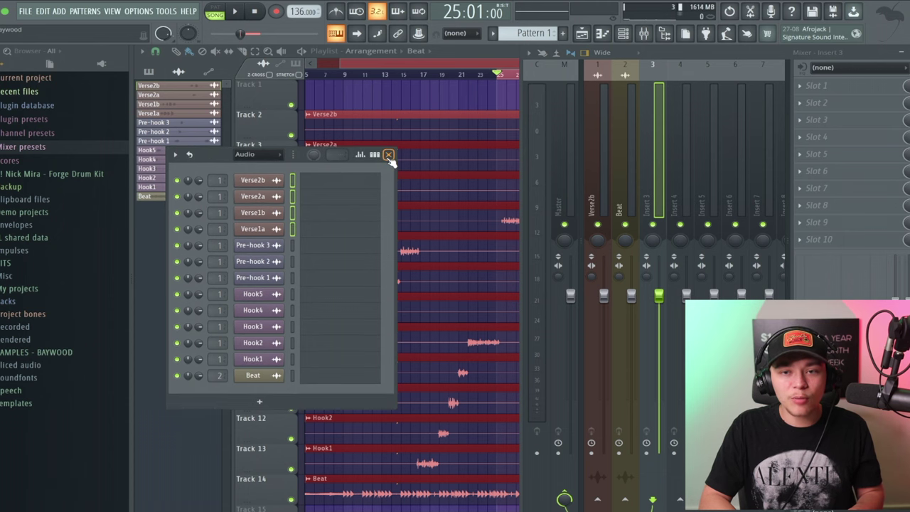
click(390, 156)
drag(743, 55, 787, 51)
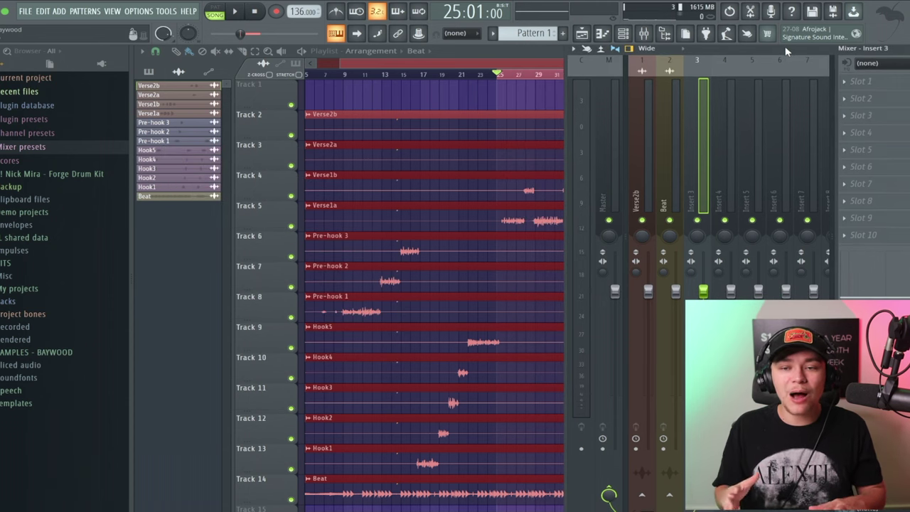
Play the song and raise the Beat insert fader to about 113%
scroll(467, 154, right, 6)
scroll(467, 156, down, 1)
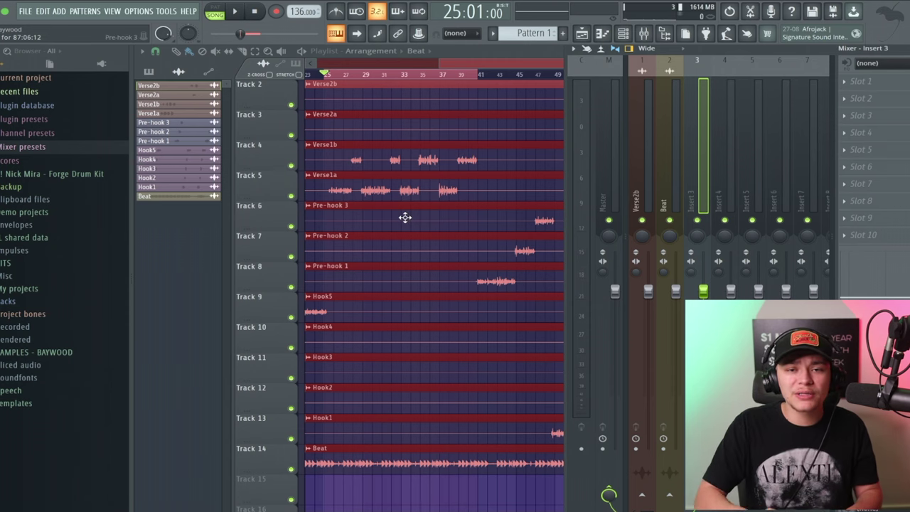
ctrl+scroll(405, 217, up, 2)
scroll(404, 216, down, 4)
ctrl+scroll(371, 306, up, 2)
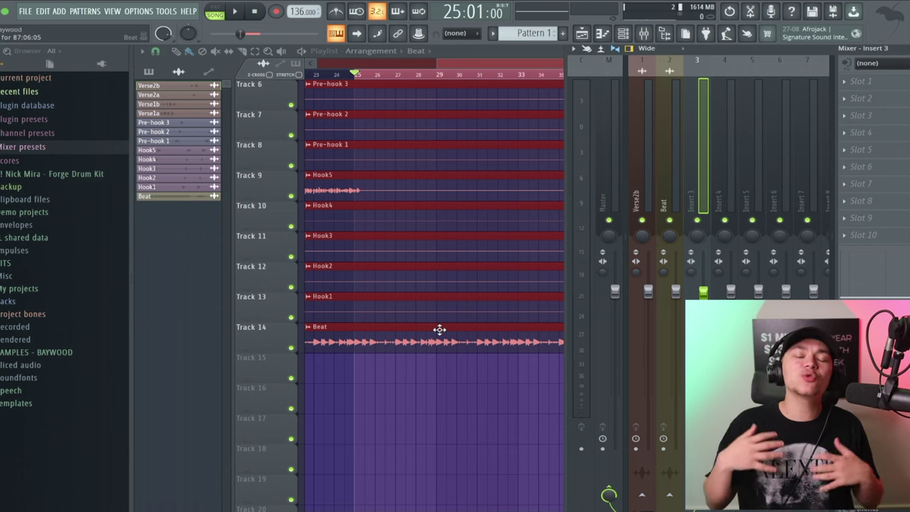
scroll(391, 320, up, 3)
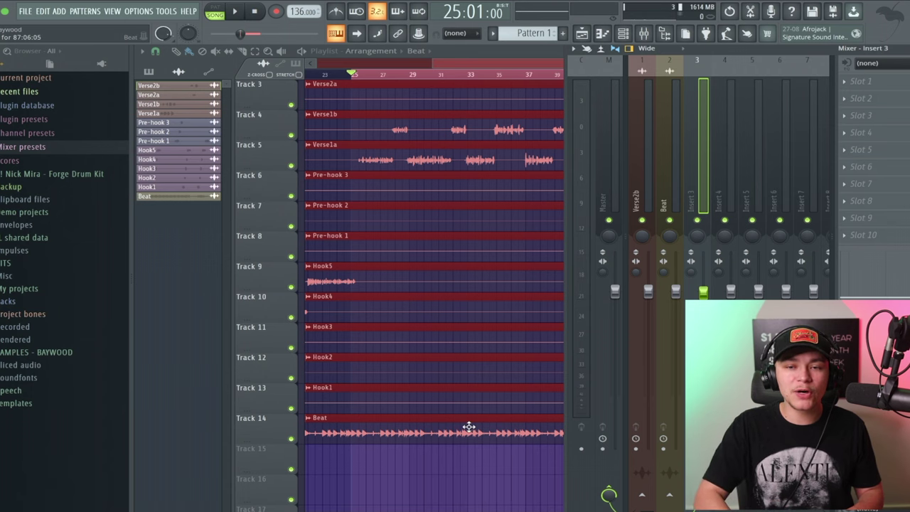
key(space)
drag(703, 292, 675, 271)
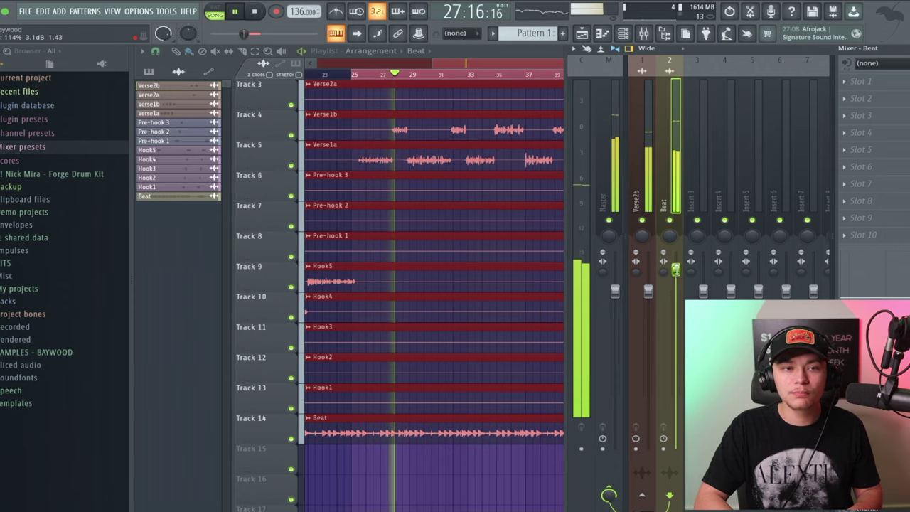
scroll(675, 270, up, 1)
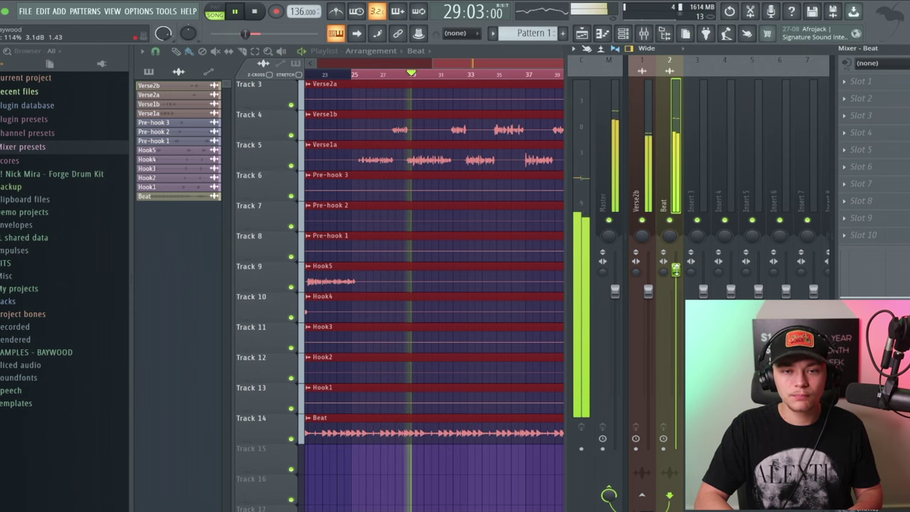
scroll(675, 270, down, 2)
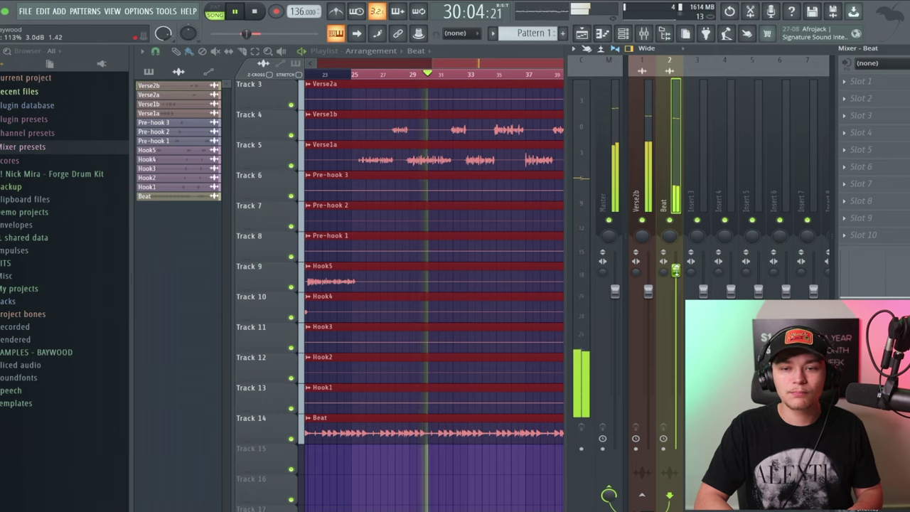
scroll(675, 271, up, 1)
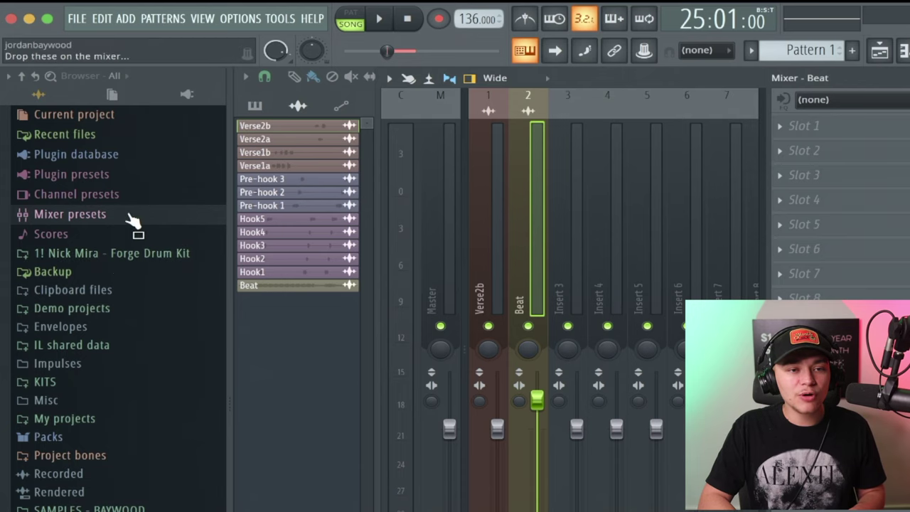
Load the ALT MELT preset from VOCAL SAUCE 3 vocal presets onto insert 1 and audition it
click(133, 221)
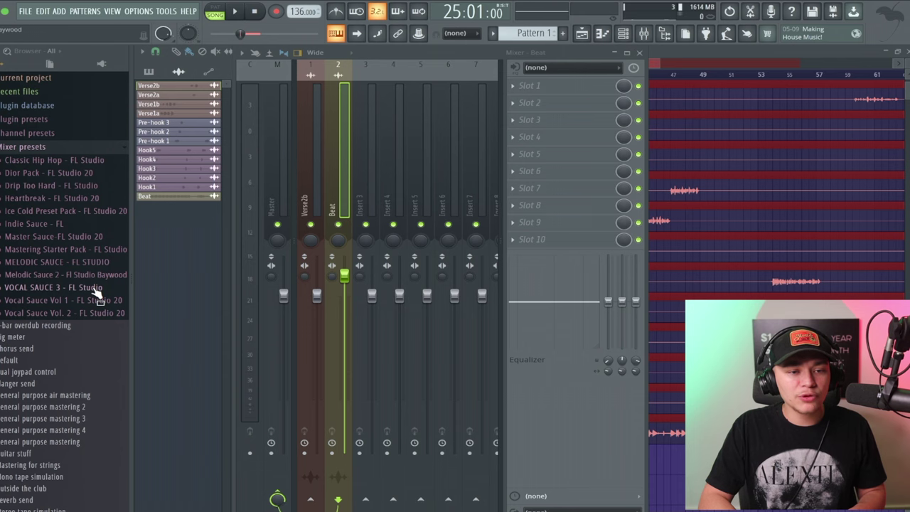
click(97, 290)
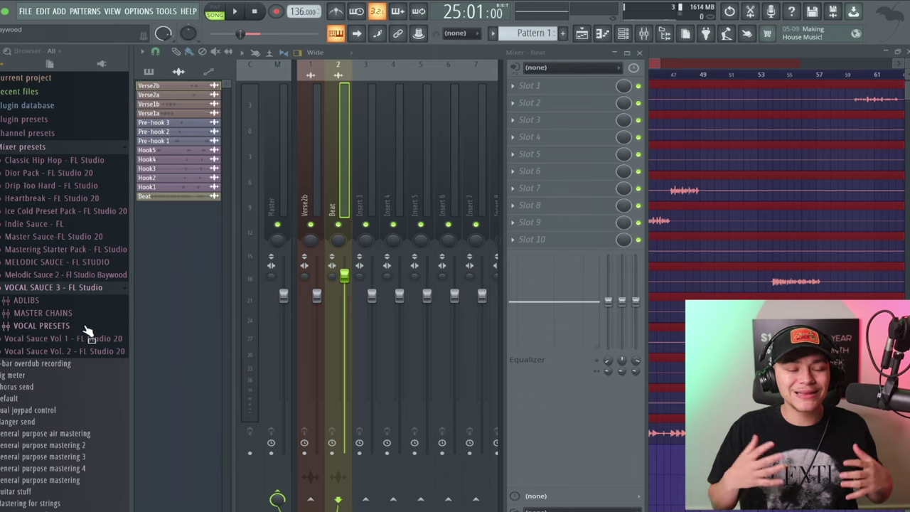
click(85, 327)
drag(248, 213, 305, 206)
key(space)
drag(442, 146, 181, 309)
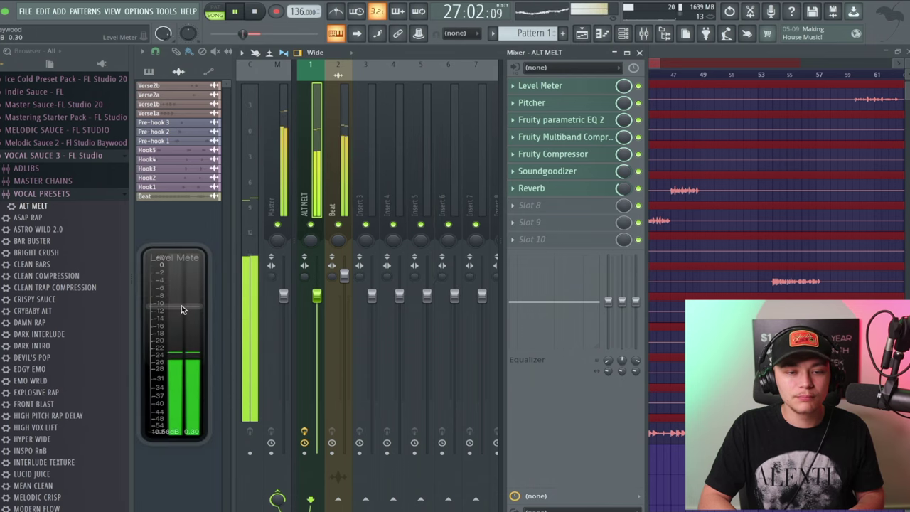
key(space)
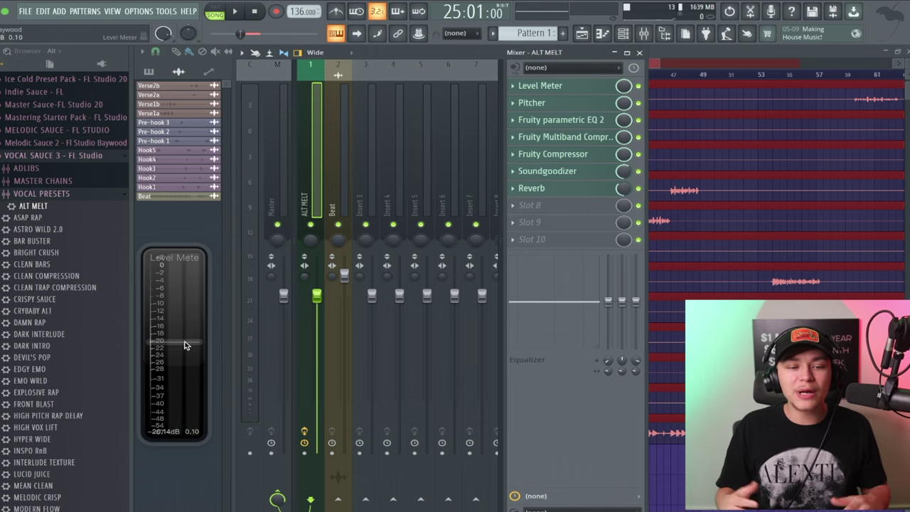
key(space)
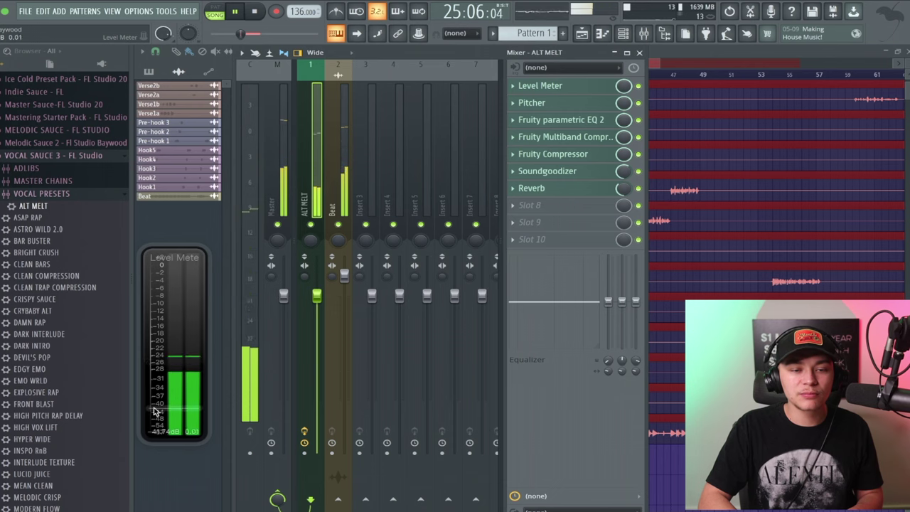
key(space)
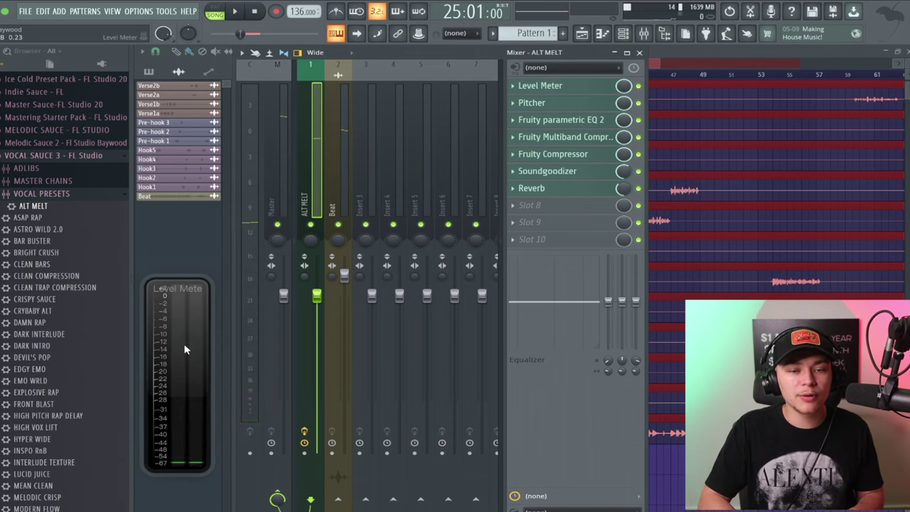
Audition ASAP RAP, CLEAN BARS, CLEAN COMPRESSION, CRISPY SAUCE, CRYBABY ALT, DAMN RAP and DEVIL'S POP on insert 1
drag(29, 216, 313, 168)
key(space)
key(space)
drag(169, 281, 163, 288)
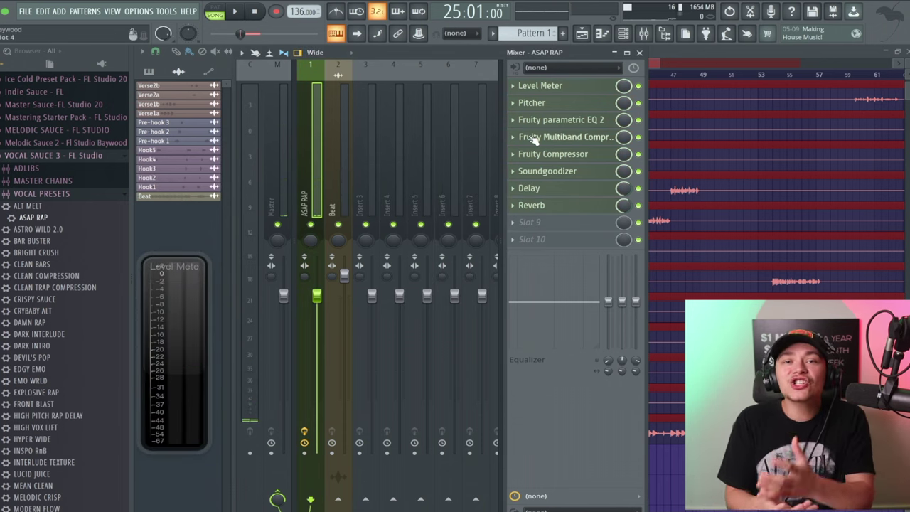
key(space)
drag(50, 235, 299, 181)
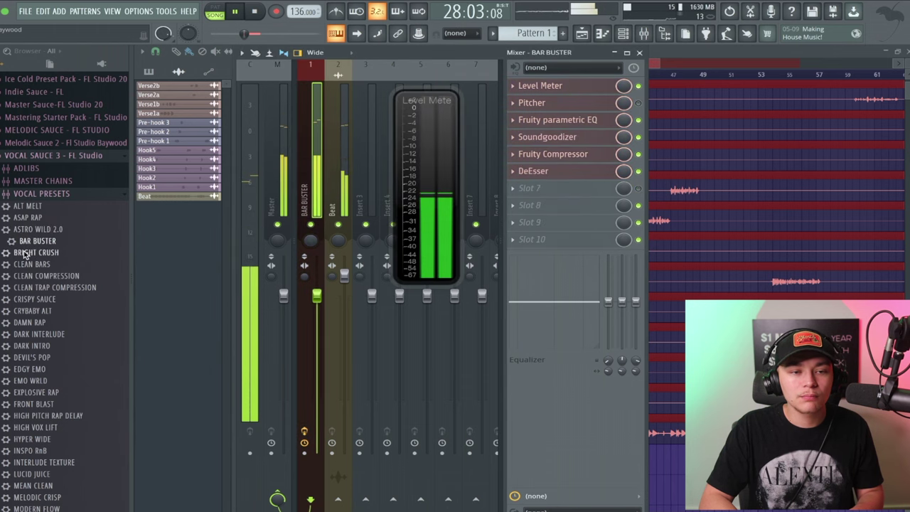
drag(27, 266, 305, 199)
drag(71, 281, 298, 196)
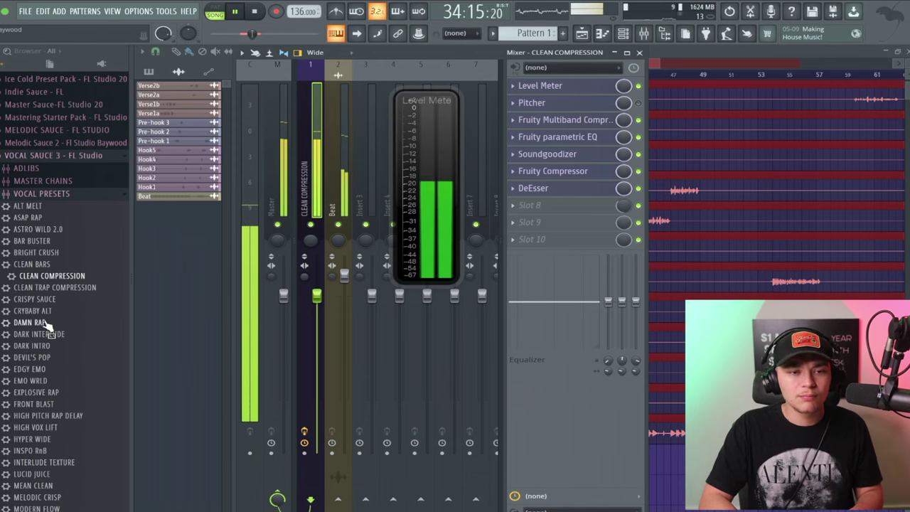
drag(34, 299, 310, 186)
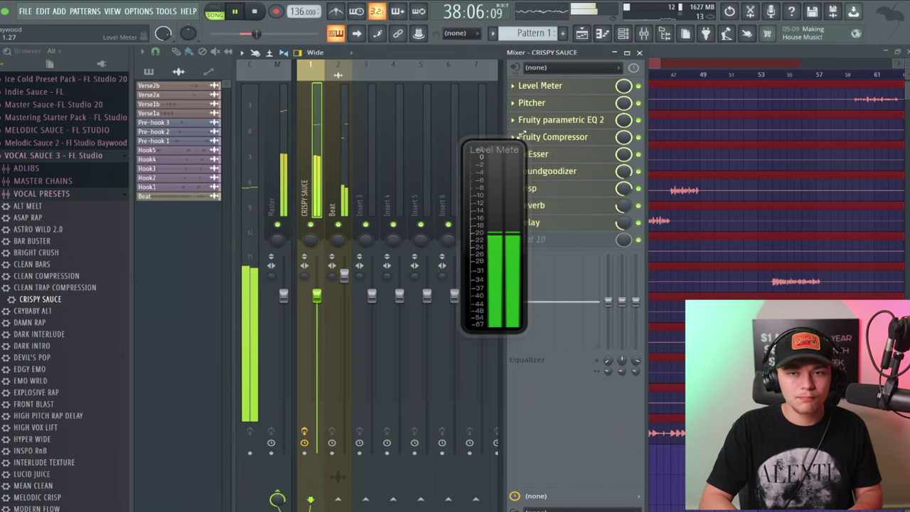
drag(27, 310, 309, 207)
drag(32, 321, 312, 202)
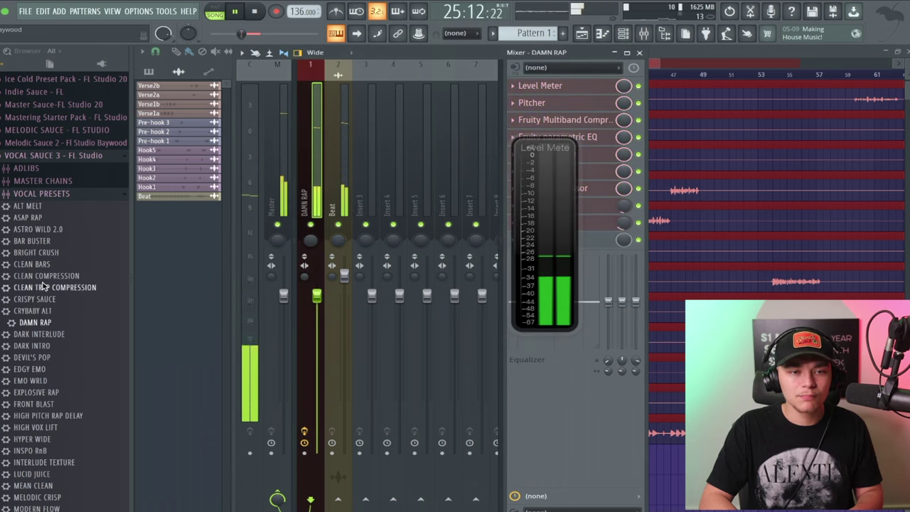
scroll(57, 238, down, 3)
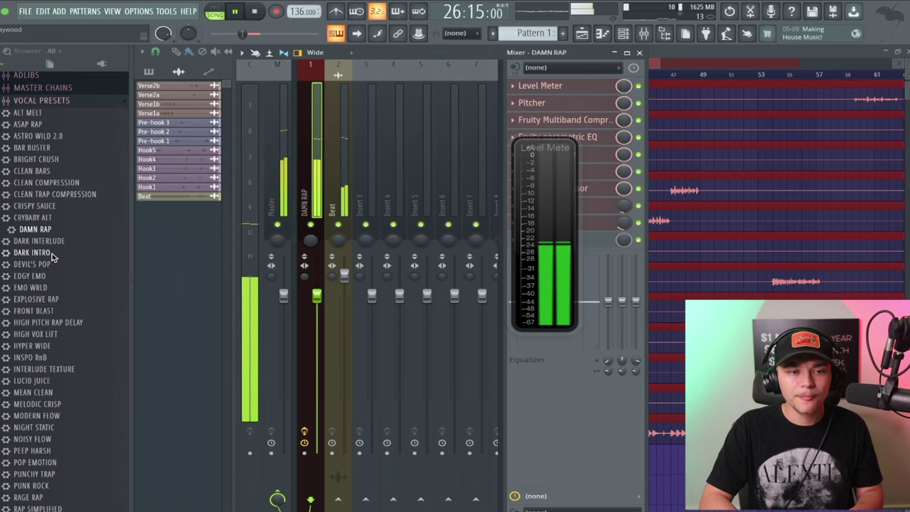
drag(52, 264, 308, 157)
drag(28, 290, 299, 186)
Load the EXPLOSIVE RAP preset onto insert 1 and play it back
drag(23, 299, 302, 185)
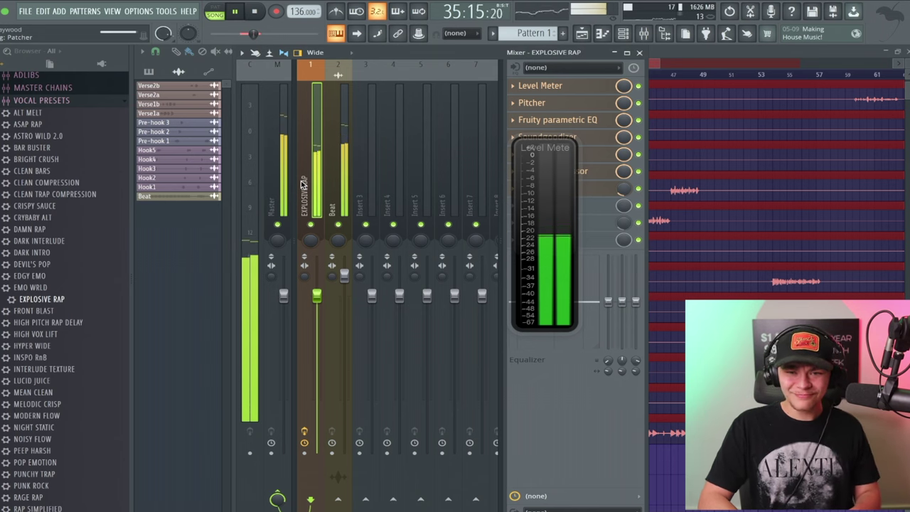
key(space)
drag(542, 177, 177, 273)
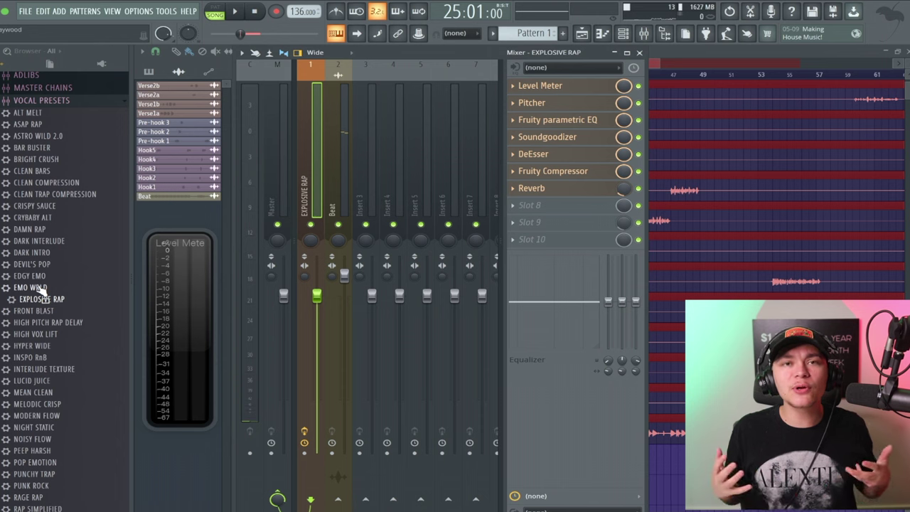
scroll(41, 287, up, 3)
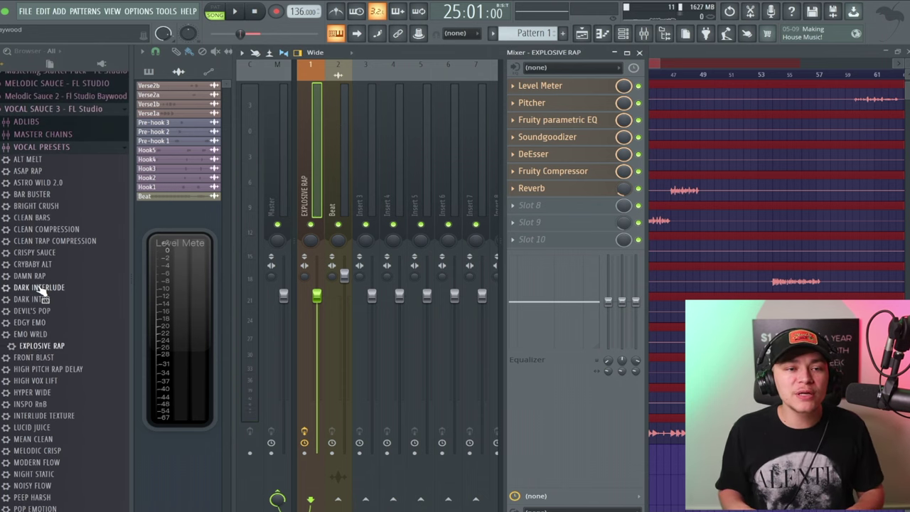
scroll(41, 287, down, 5)
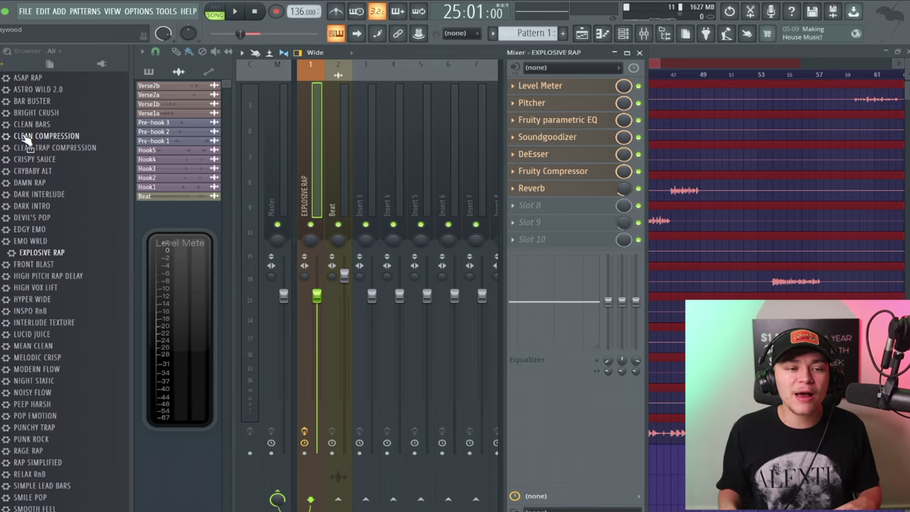
scroll(22, 140, down, 1)
key(space)
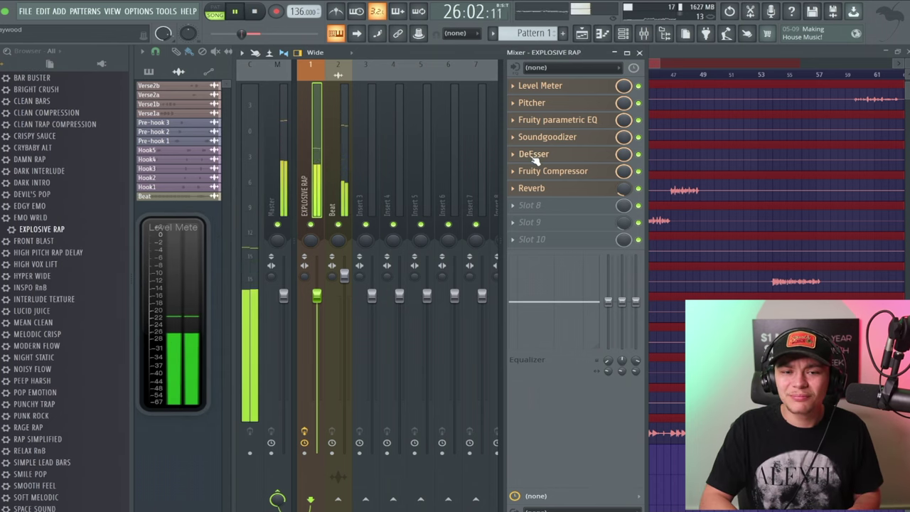
key(space)
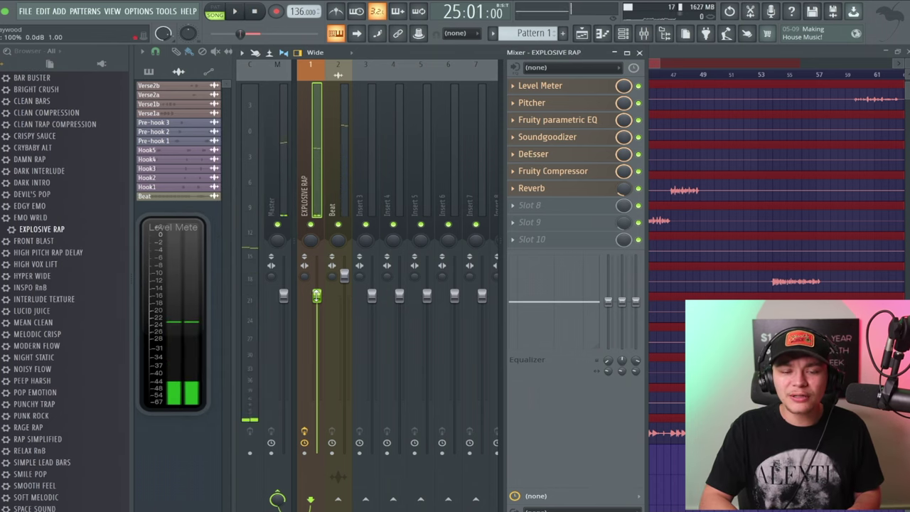
Pull the EXPLOSIVE RAP vocal fader down slightly in two small moves while listening
drag(316, 296, 316, 304)
key(space)
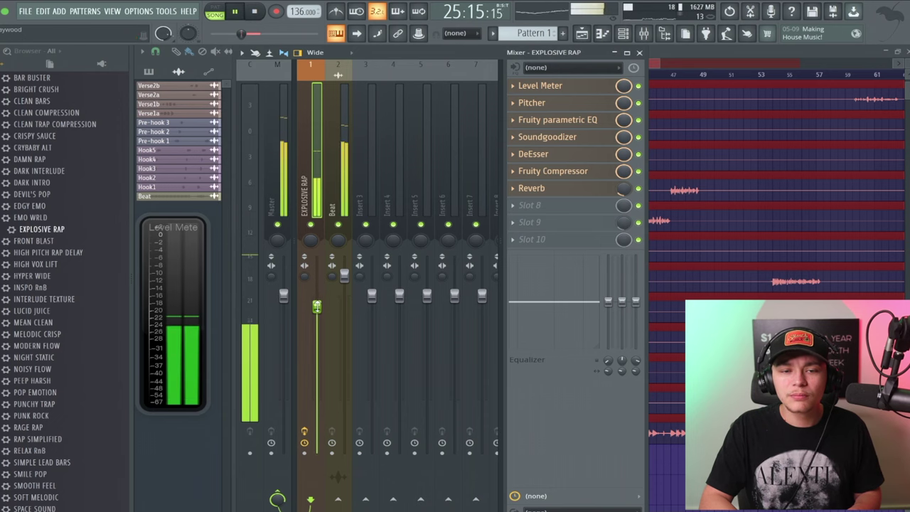
drag(317, 304, 317, 313)
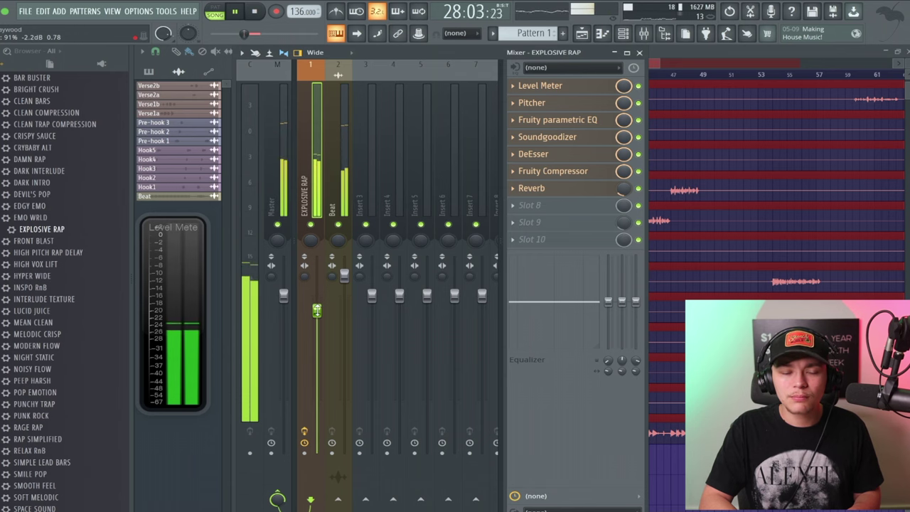
key(space)
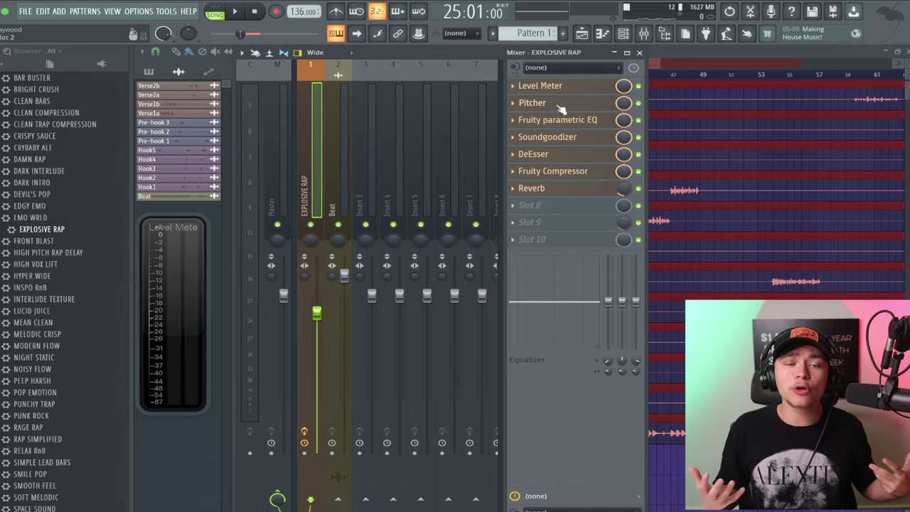
Put a Tuner in the Beat insert's first slot and play it to read the key F2
click(336, 195)
click(524, 85)
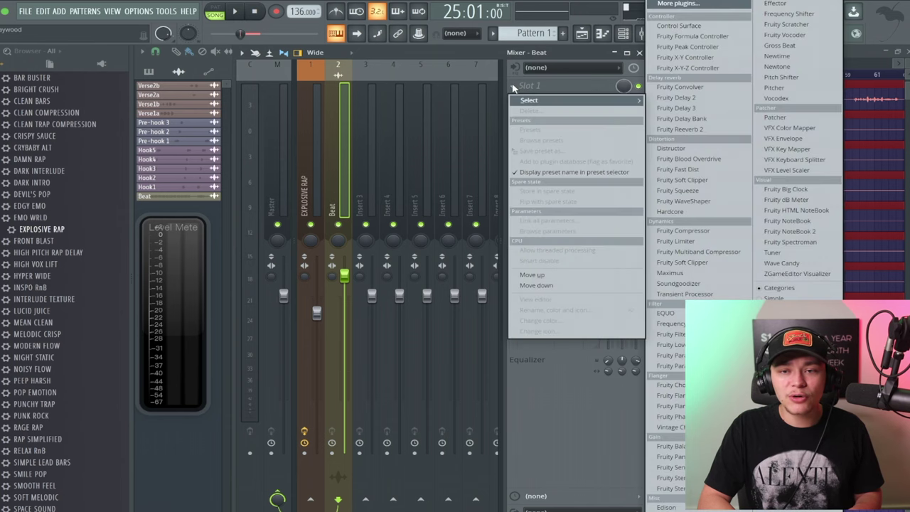
click(774, 252)
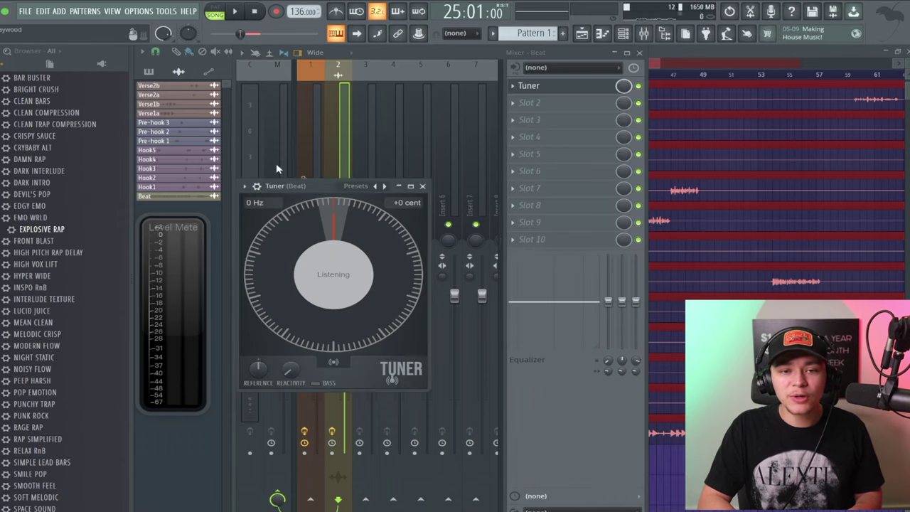
drag(309, 190, 469, 176)
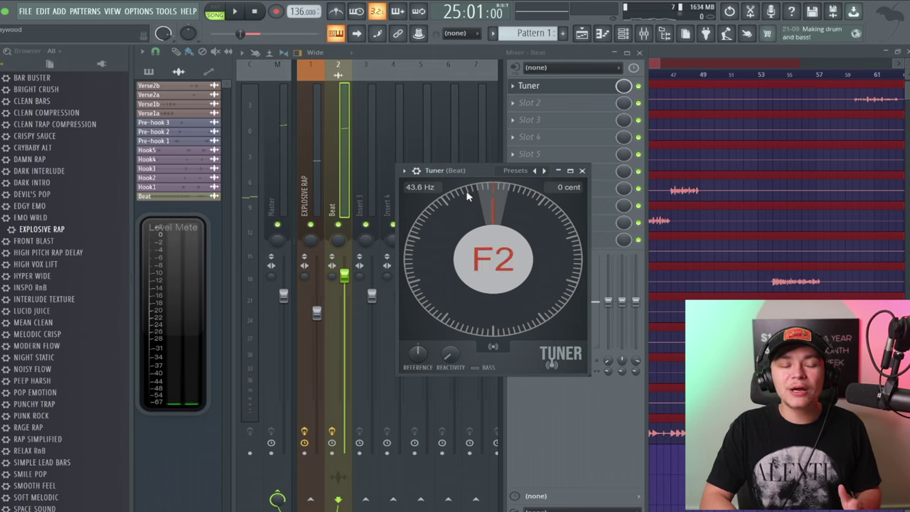
key(space)
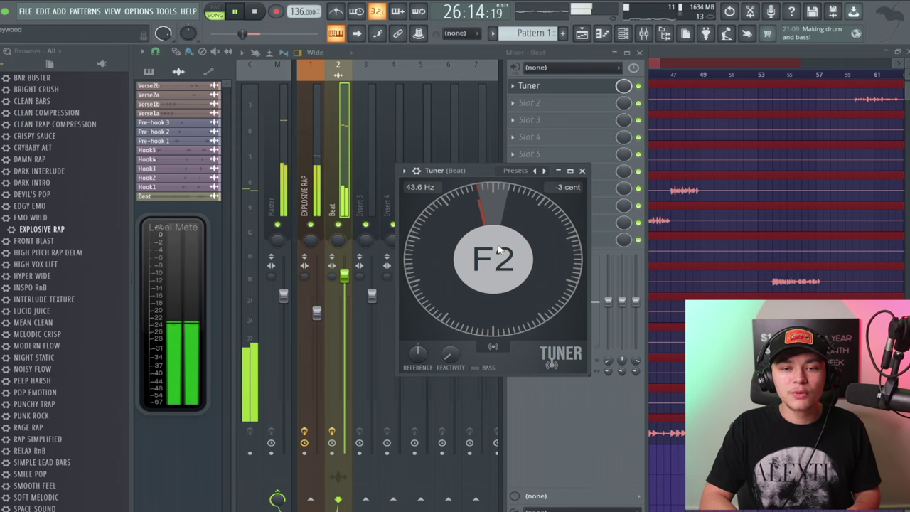
key(space)
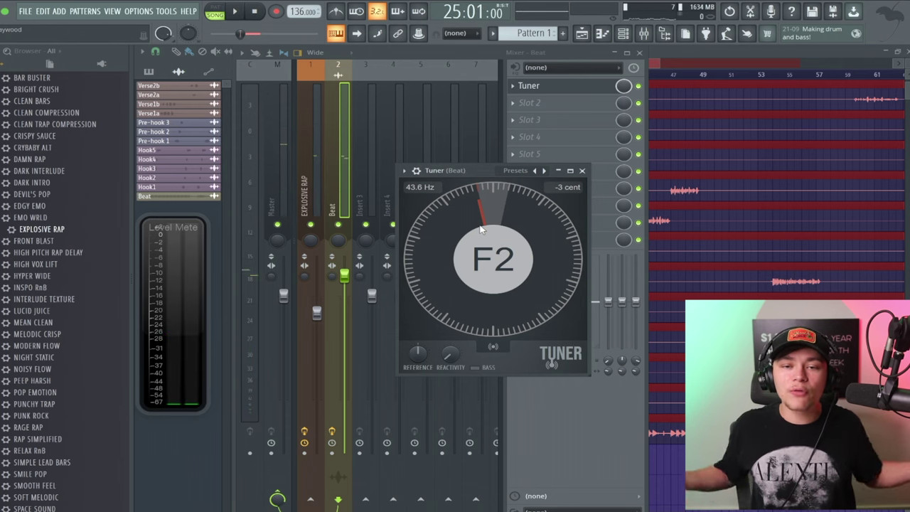
click(581, 171)
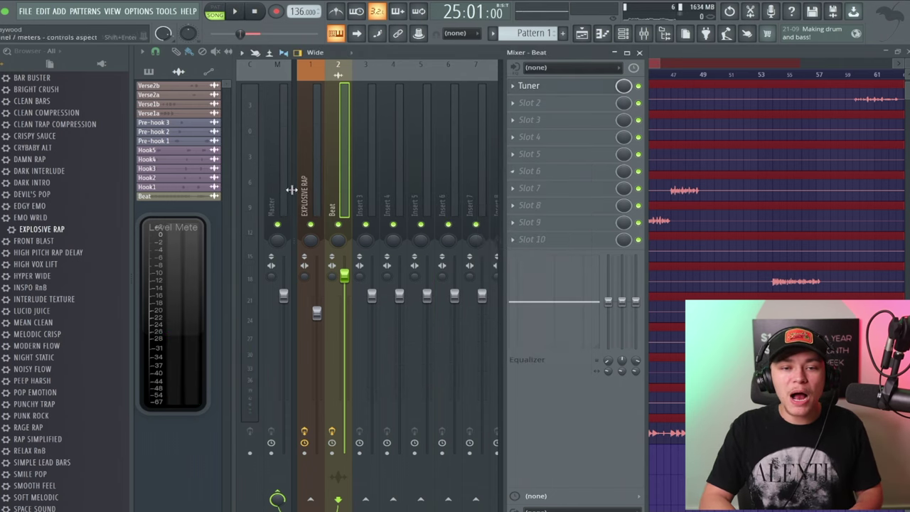
click(310, 192)
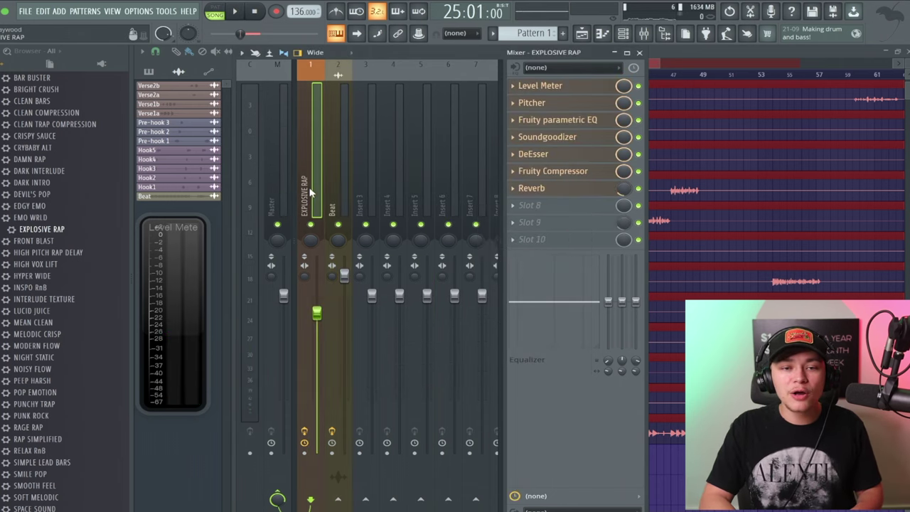
Open the Pitcher plugin on the EXPLOSIVE RAP vocal chain
click(563, 104)
drag(343, 123, 320, 113)
drag(173, 226, 170, 361)
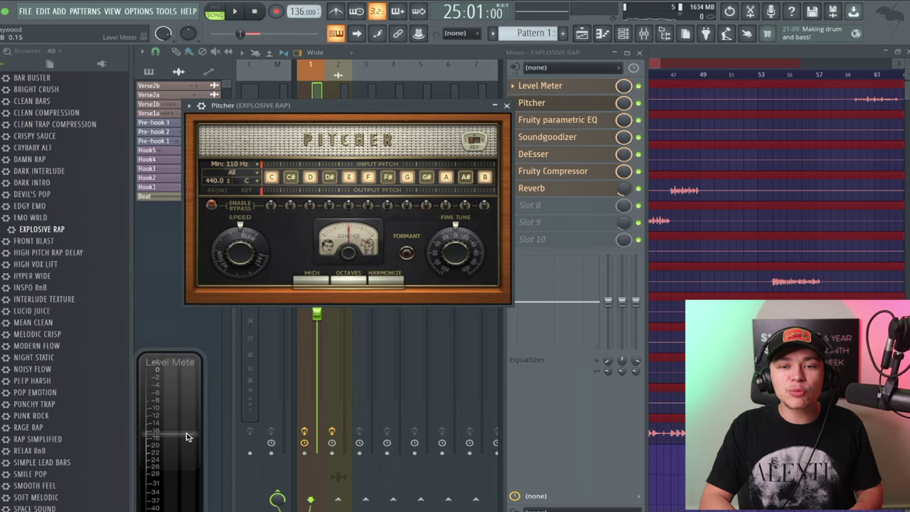
click(512, 103)
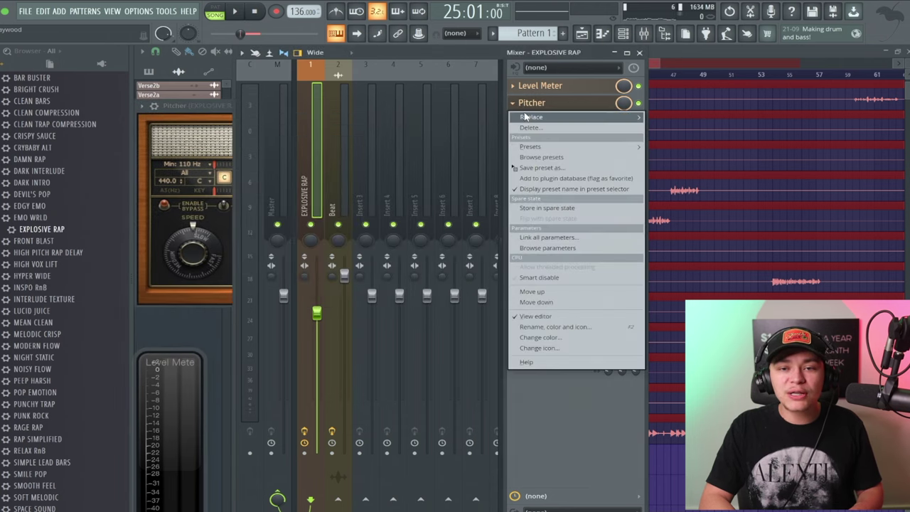
mouse_move(531, 117)
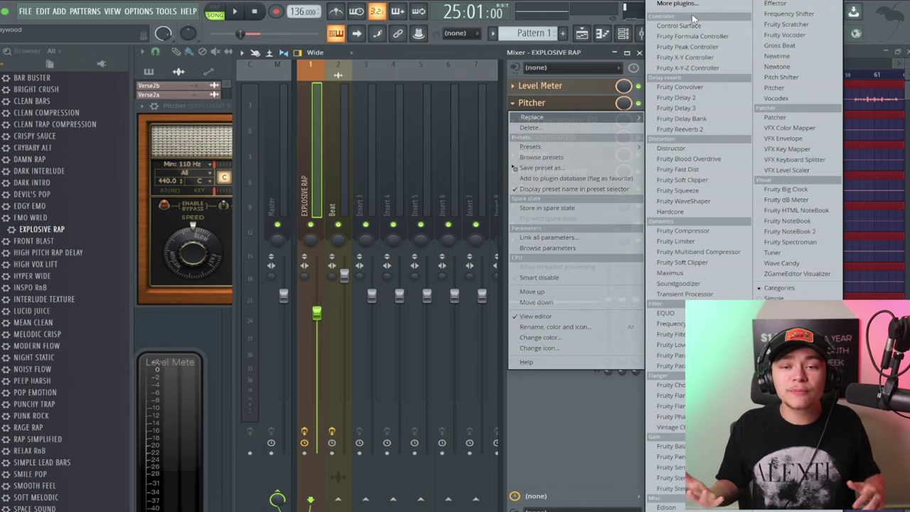
click(451, 44)
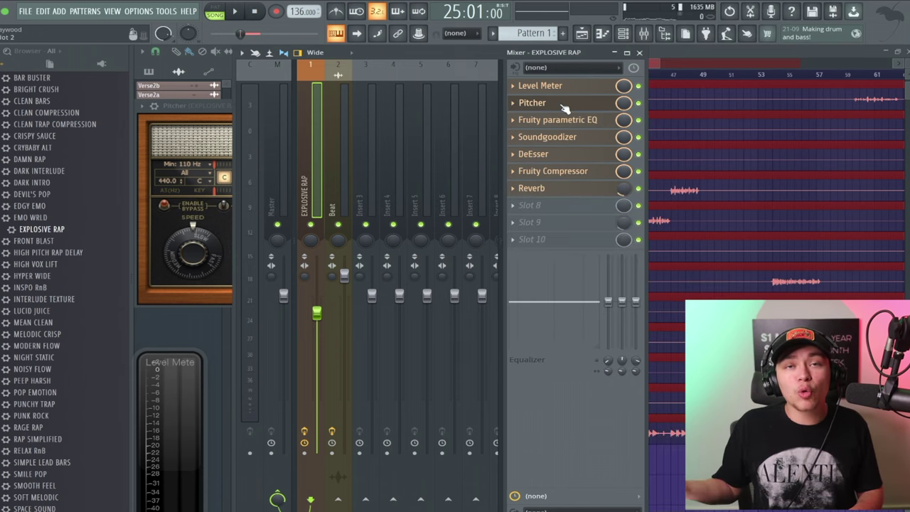
click(198, 107)
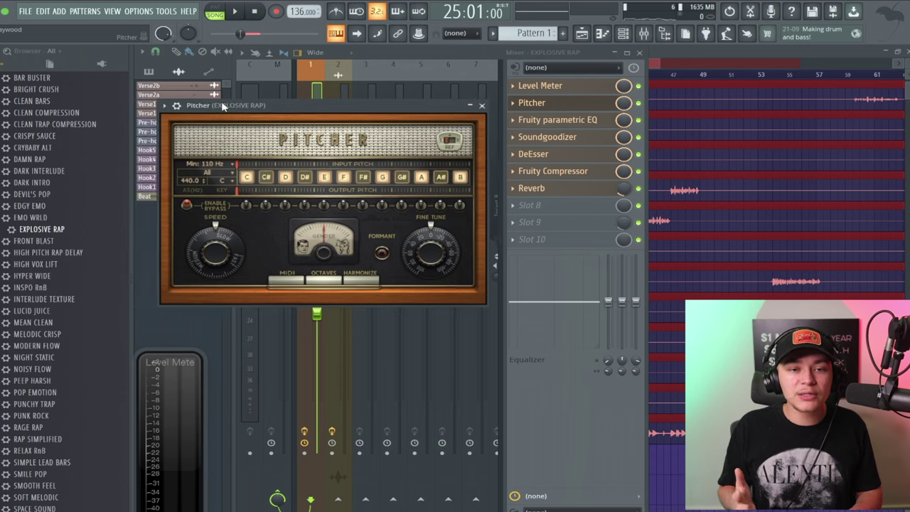
Set Pitcher's correction key to F and its scale to Minor
click(226, 182)
click(226, 182)
click(226, 182)
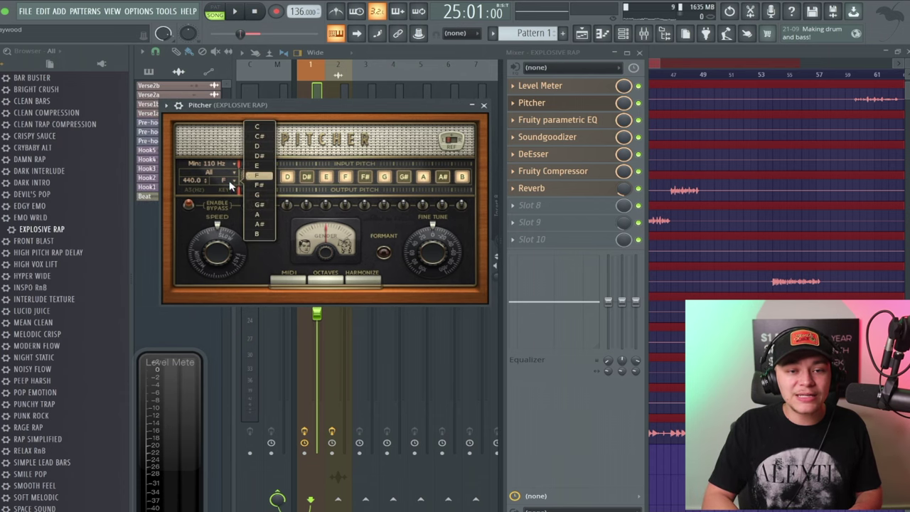
click(256, 177)
click(220, 177)
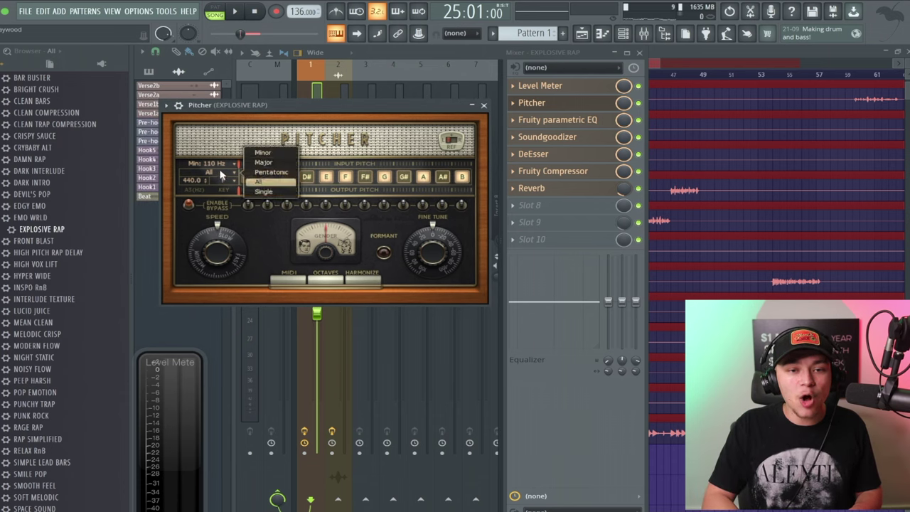
click(263, 153)
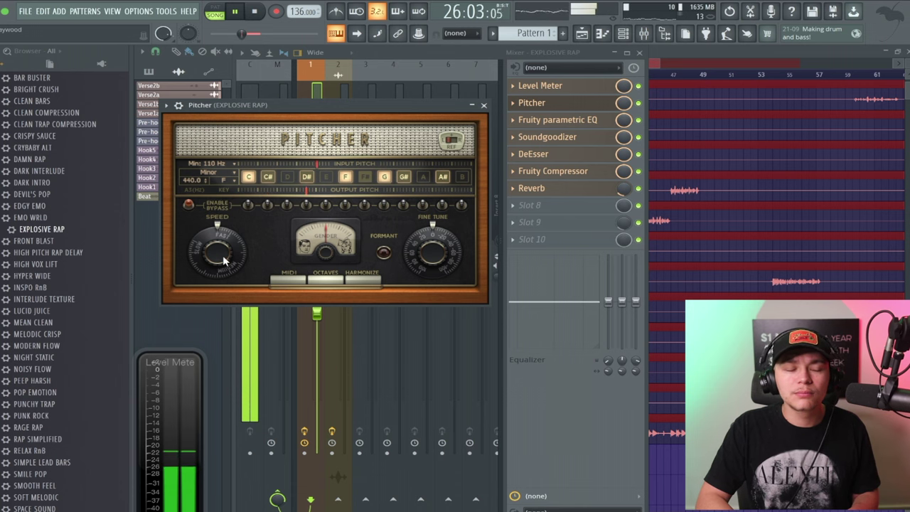
Turn Pitcher's Speed down to about 30 while listening back
key(space)
scroll(224, 261, down, 2)
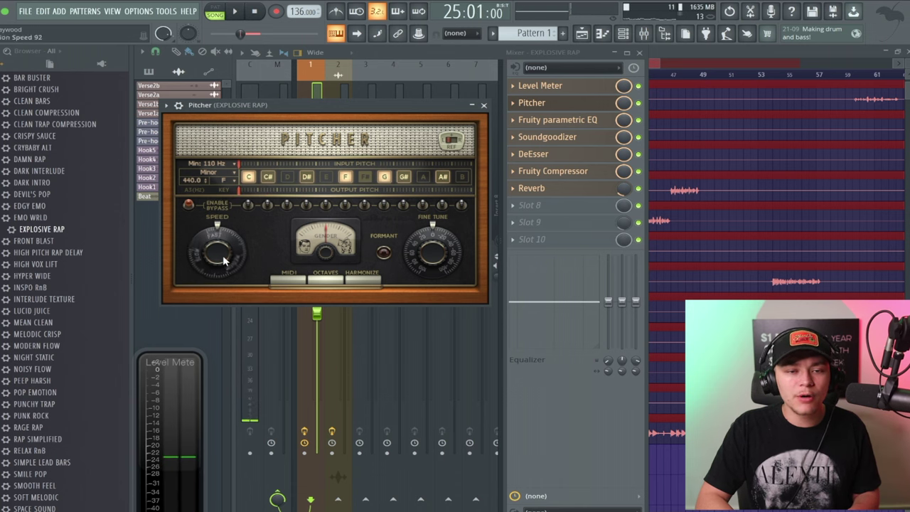
scroll(224, 261, down, 2)
key(space)
scroll(224, 261, down, 8)
scroll(224, 262, down, 8)
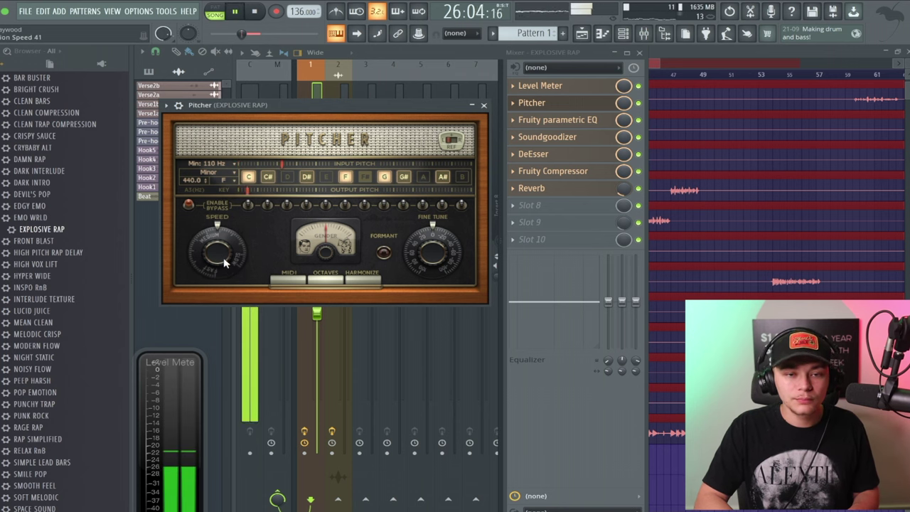
scroll(224, 262, up, 2)
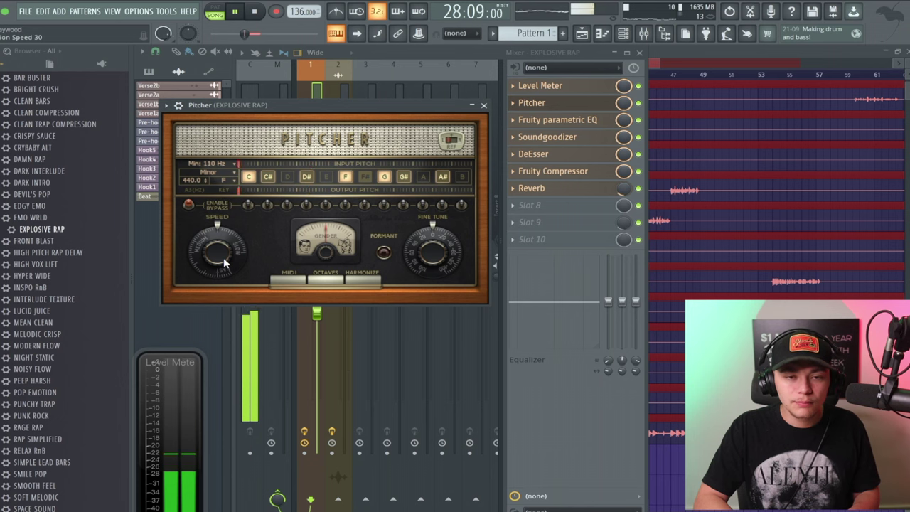
key(space)
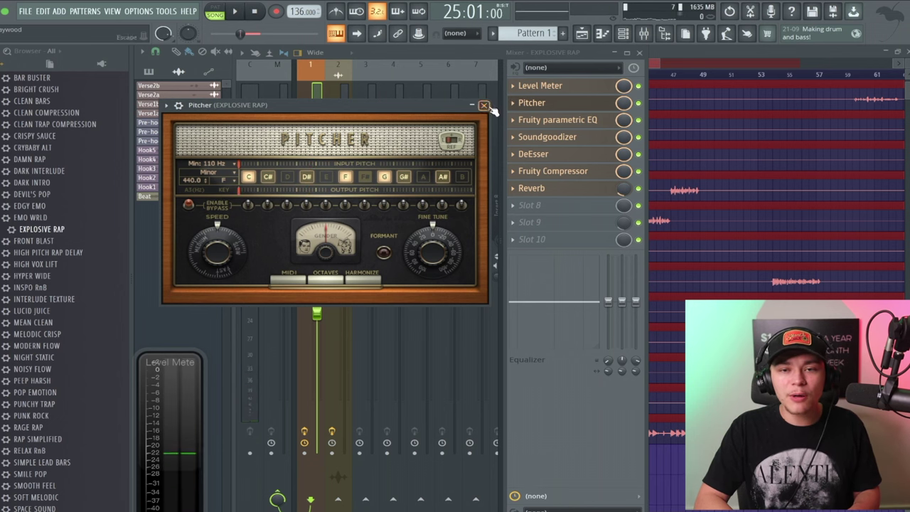
Close Pitcher and cut the vocal parametric EQ's lowest band to -18 dB
click(484, 105)
click(565, 122)
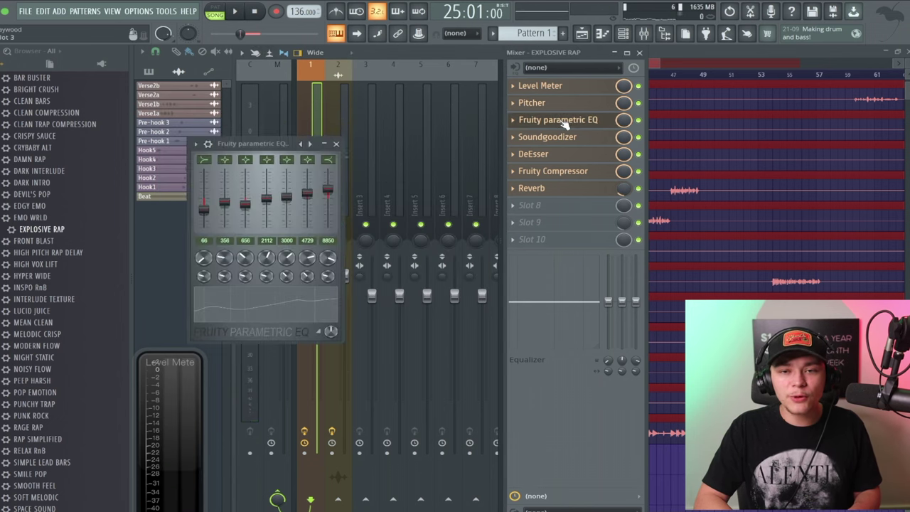
drag(247, 145, 294, 146)
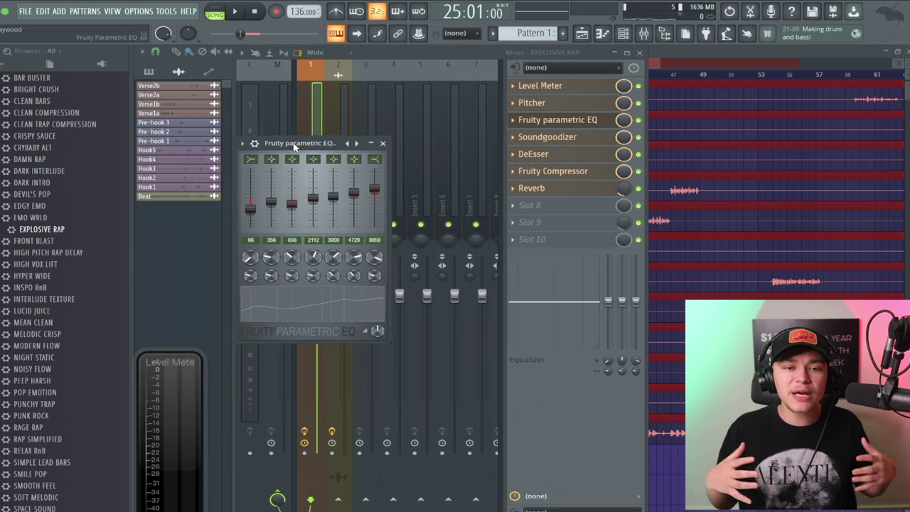
drag(294, 146, 294, 146)
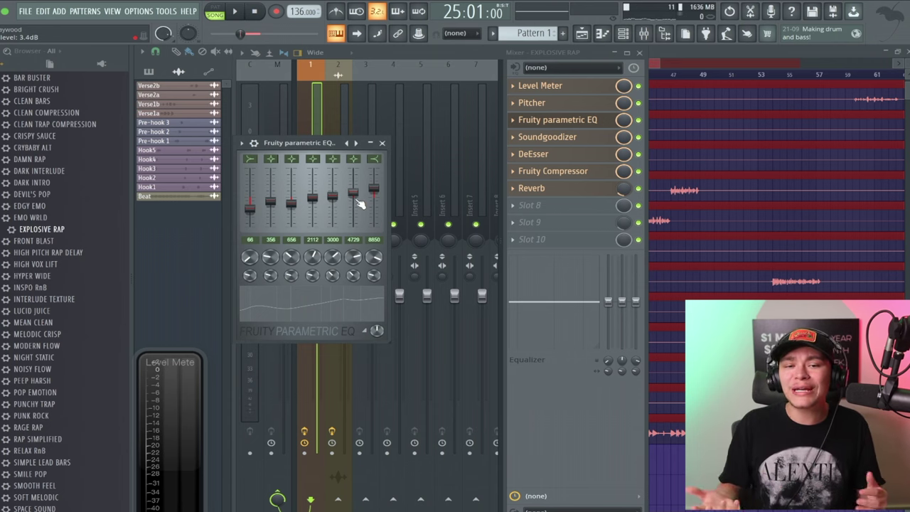
key(space)
drag(254, 204, 313, 197)
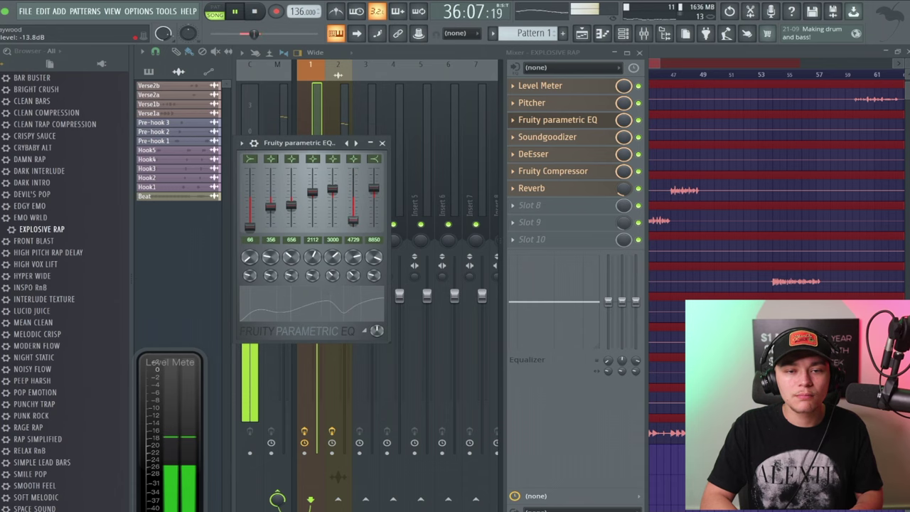
Boost EQ bands 6 and 7 (band 7 to 7.6 dB), then bring up Soundgoodizer
drag(353, 221, 353, 189)
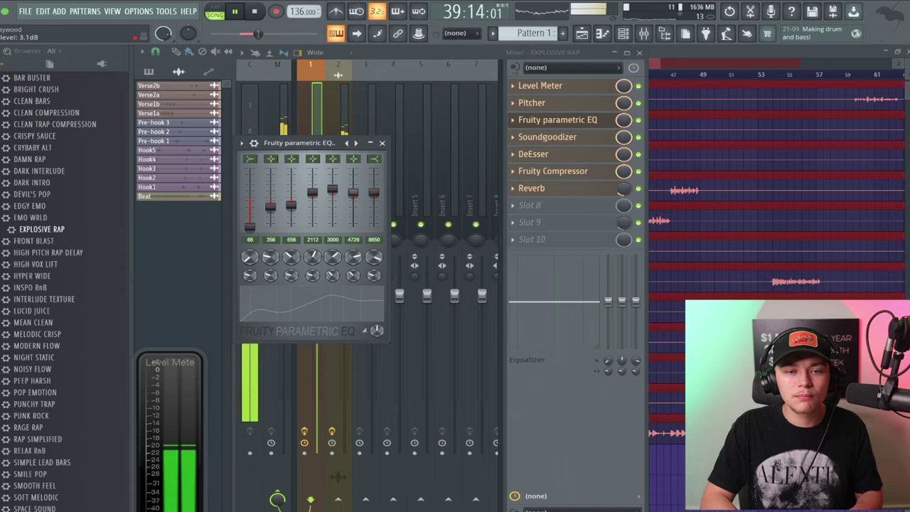
click(381, 142)
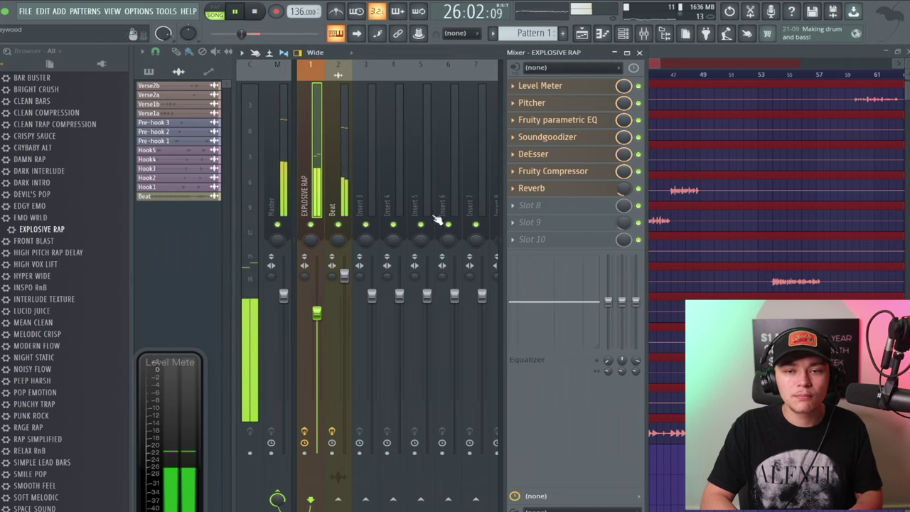
click(557, 120)
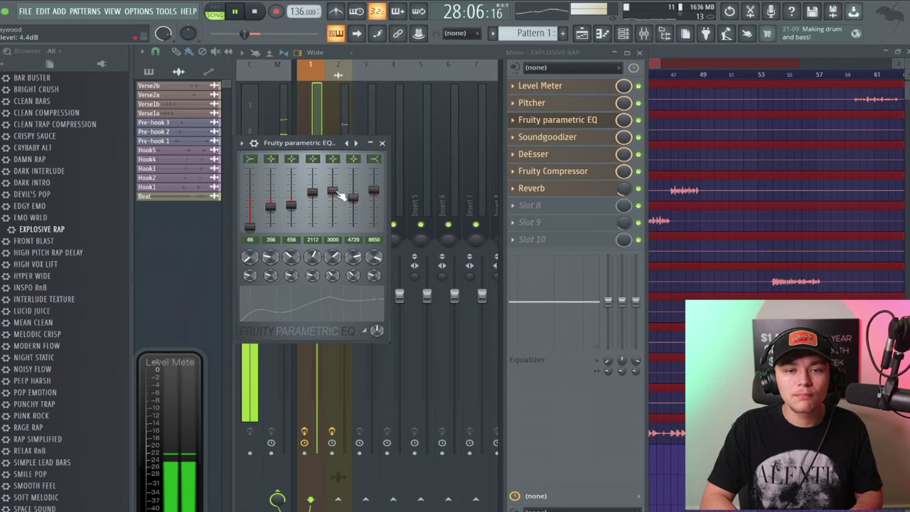
drag(373, 189, 376, 191)
key(space)
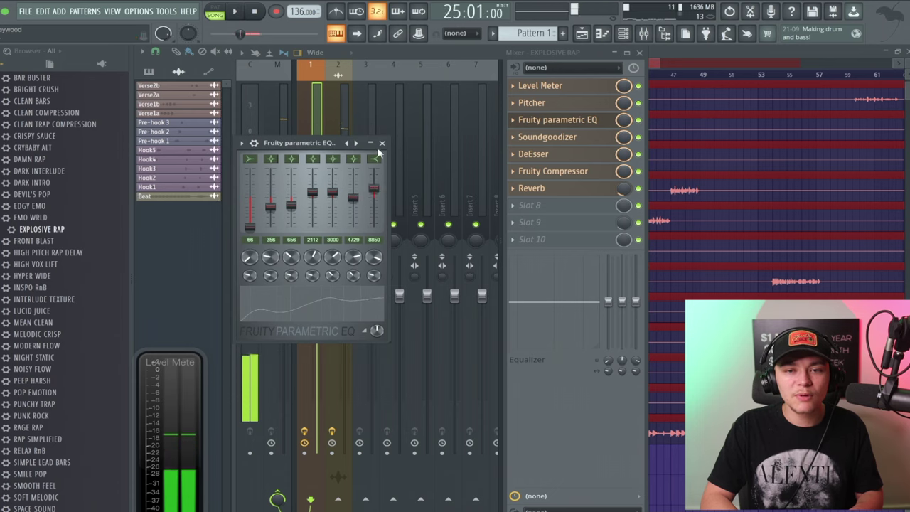
click(558, 120)
click(547, 136)
drag(269, 173, 306, 164)
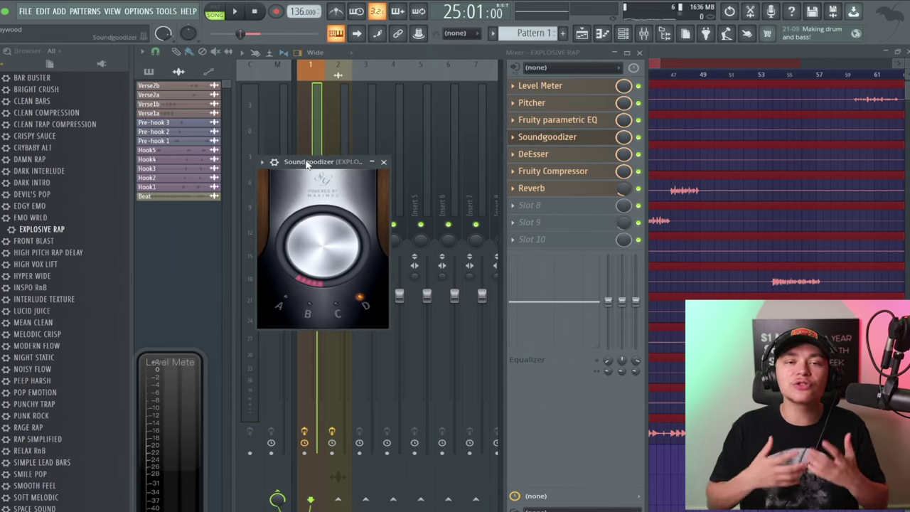
Turn up the Soundgoodizer amount during playback, close it, and bring up the DeEsser
drag(304, 165, 317, 162)
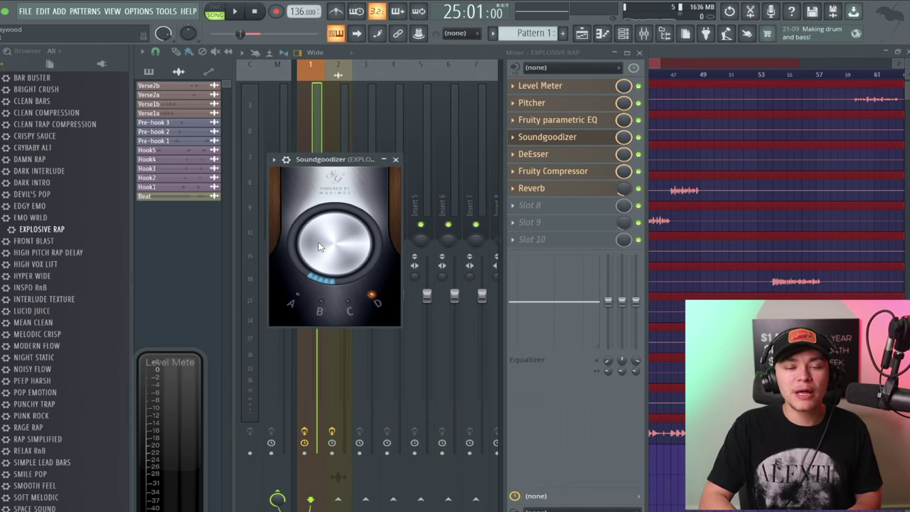
key(space)
mouse_move(319, 246)
mouse_down()
mouse_move(319, 217)
mouse_move(319, 248)
mouse_up()
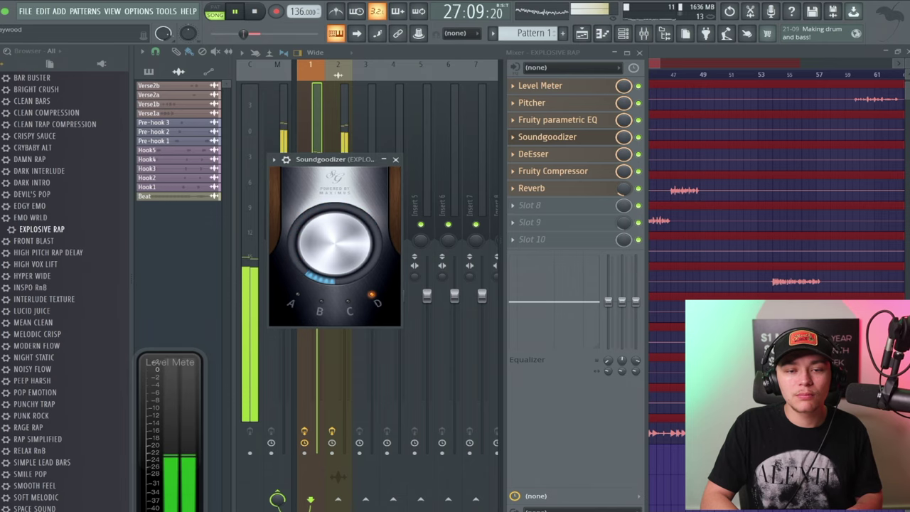
key(space)
click(561, 137)
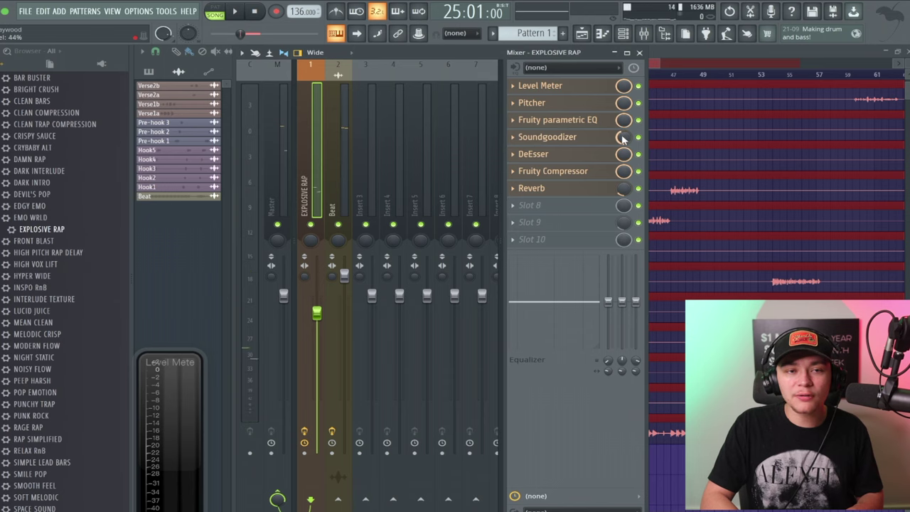
key(space)
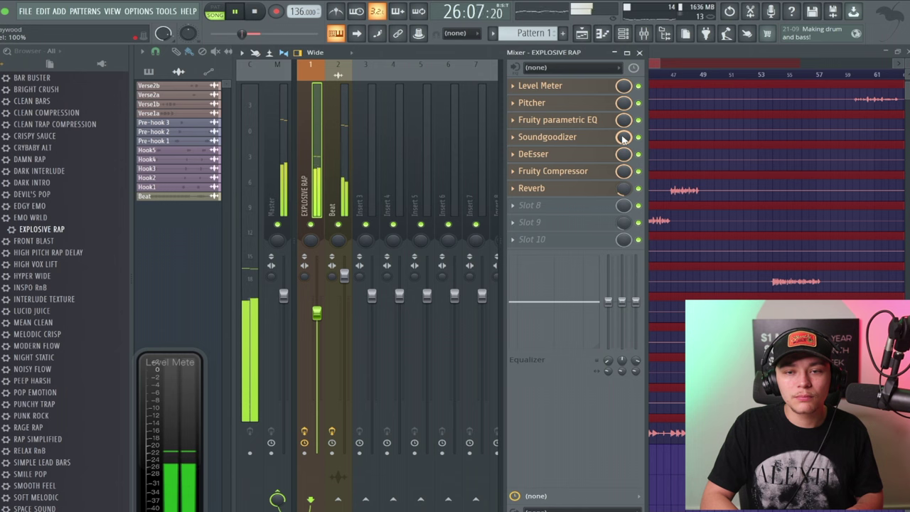
key(space)
click(592, 155)
drag(399, 160, 409, 166)
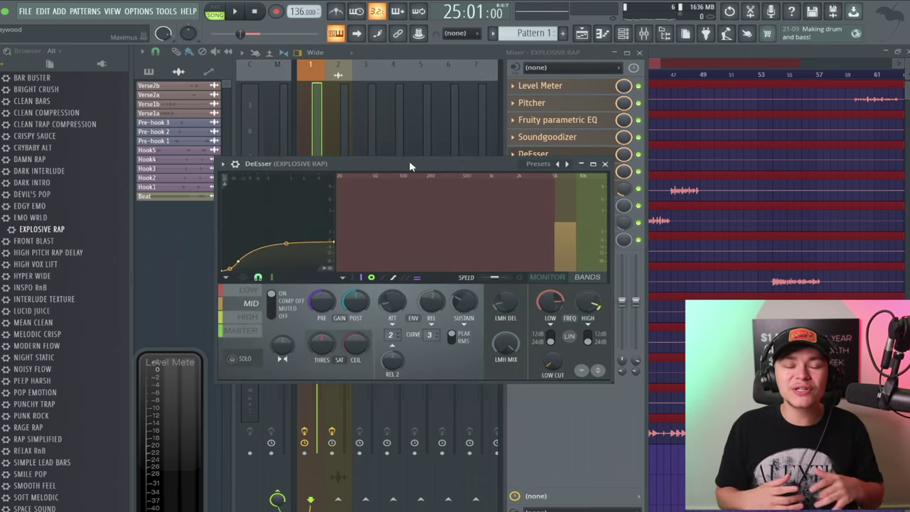
Reposition the DeEsser window up and to the left
drag(409, 166, 389, 132)
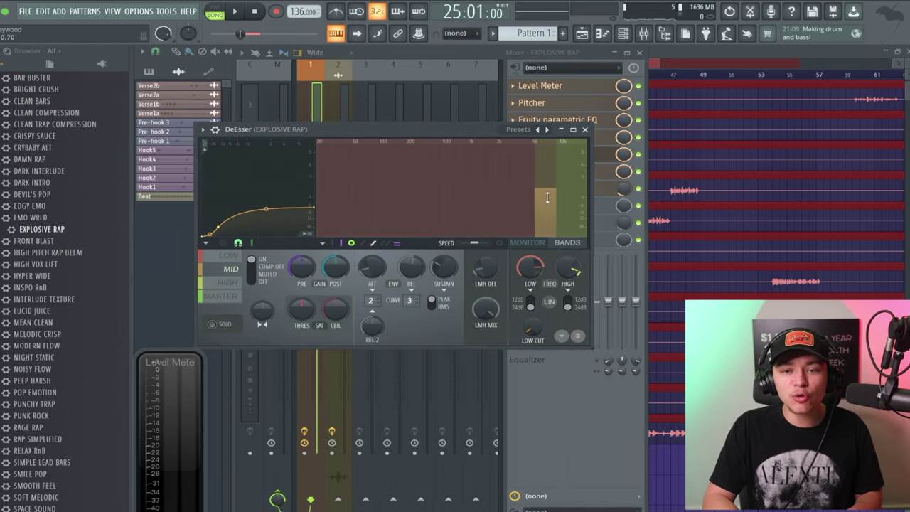
drag(448, 135, 449, 130)
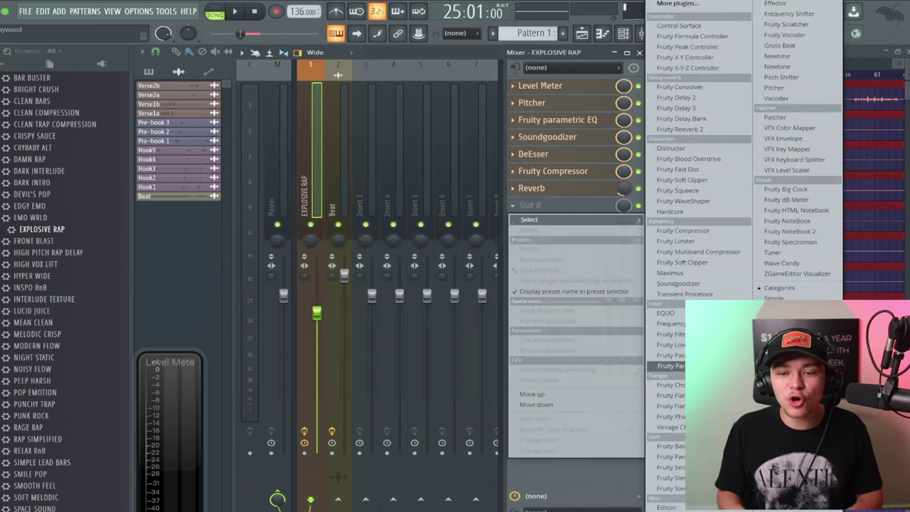
click(671, 365)
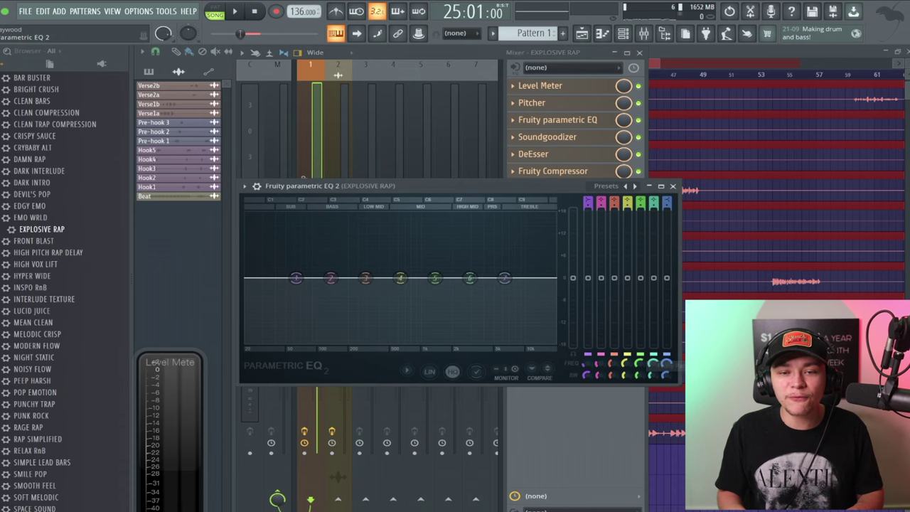
drag(383, 187, 422, 259)
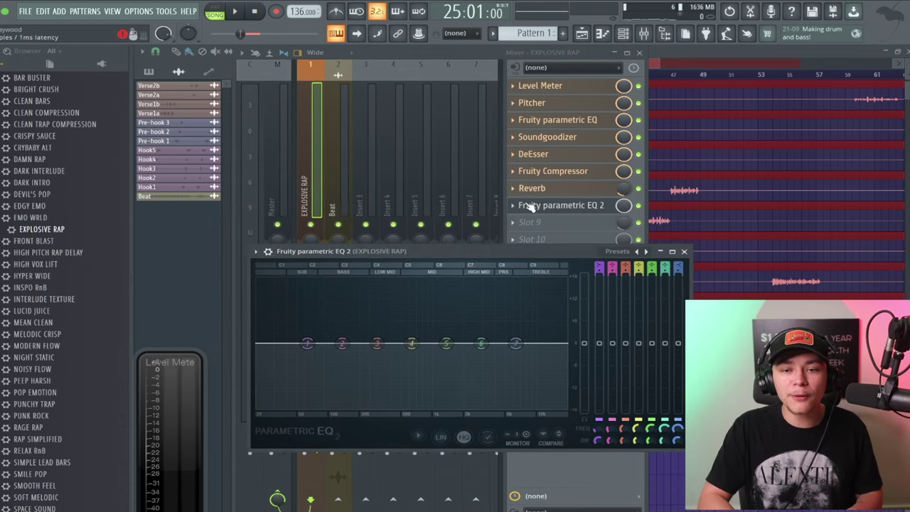
drag(500, 258, 523, 252)
drag(499, 343, 502, 317)
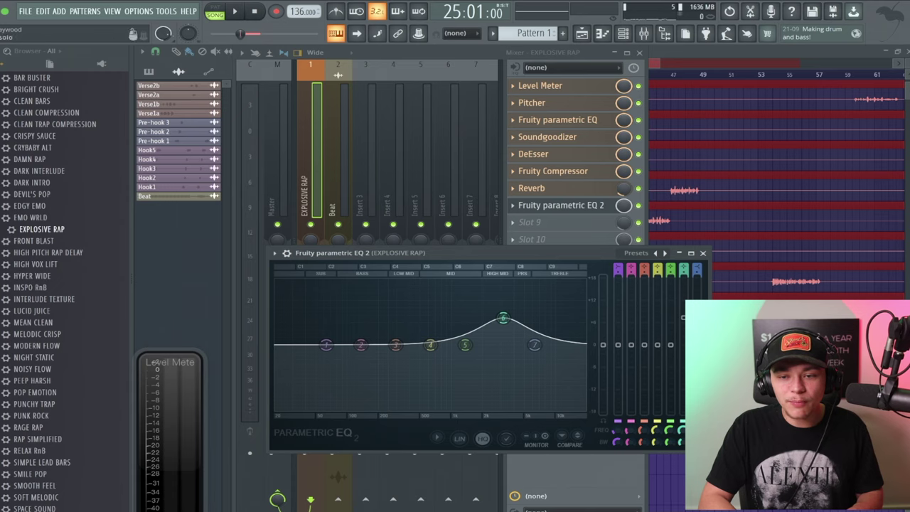
scroll(502, 318, down, 1)
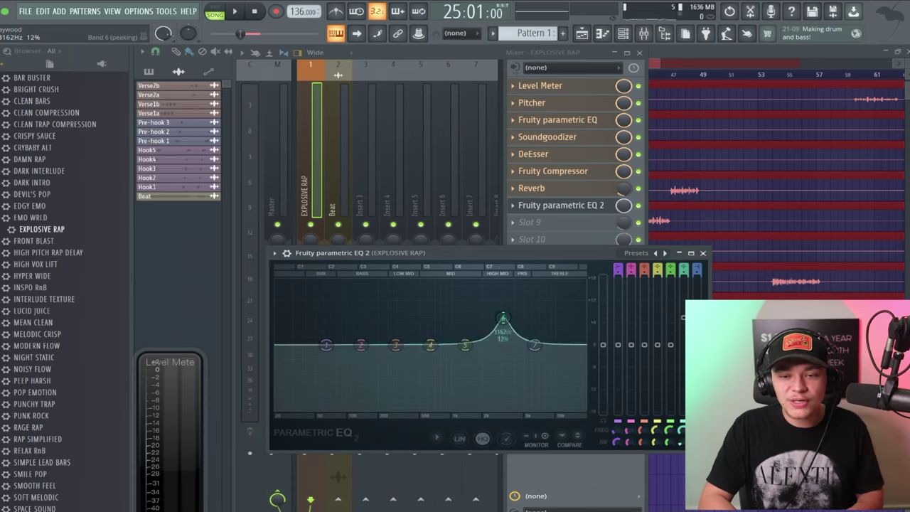
drag(502, 313, 501, 345)
key(space)
key(space)
key(space)
key(space)
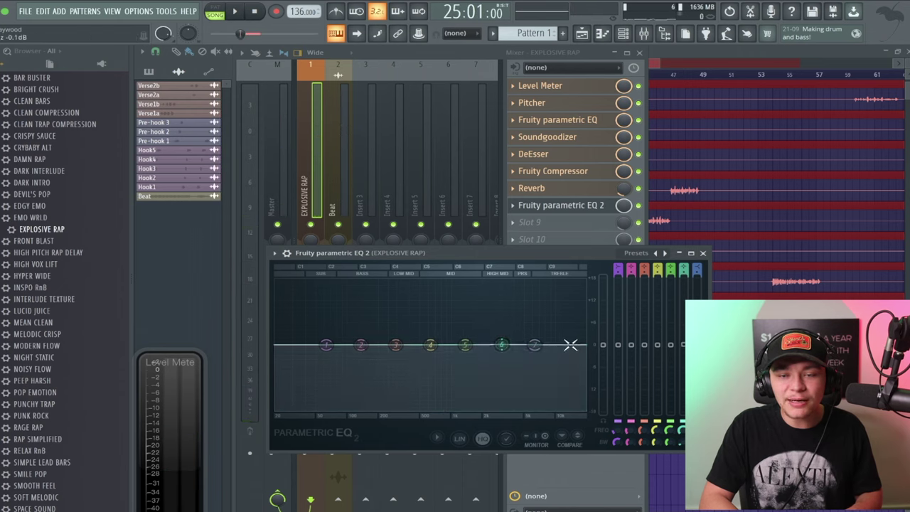
Reopen the DeEsser and lower the low and high band frequency edges slightly
click(702, 253)
click(533, 153)
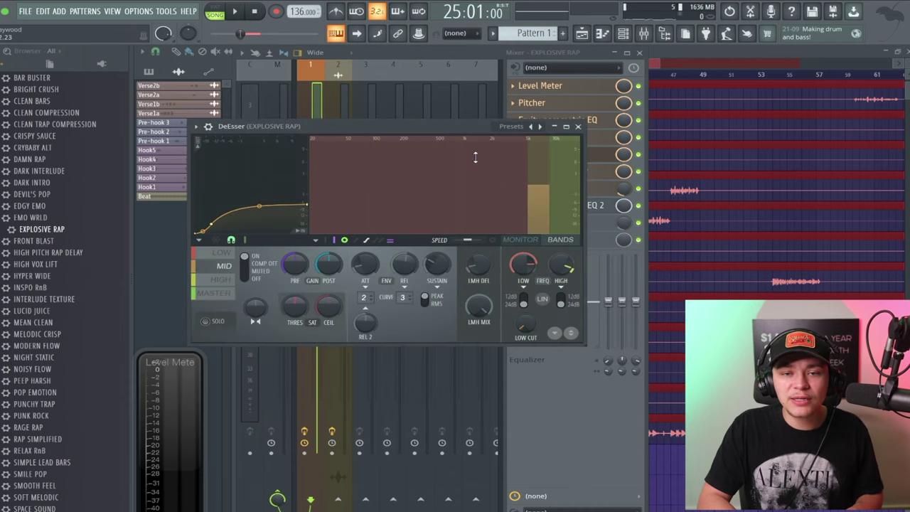
drag(526, 200, 523, 199)
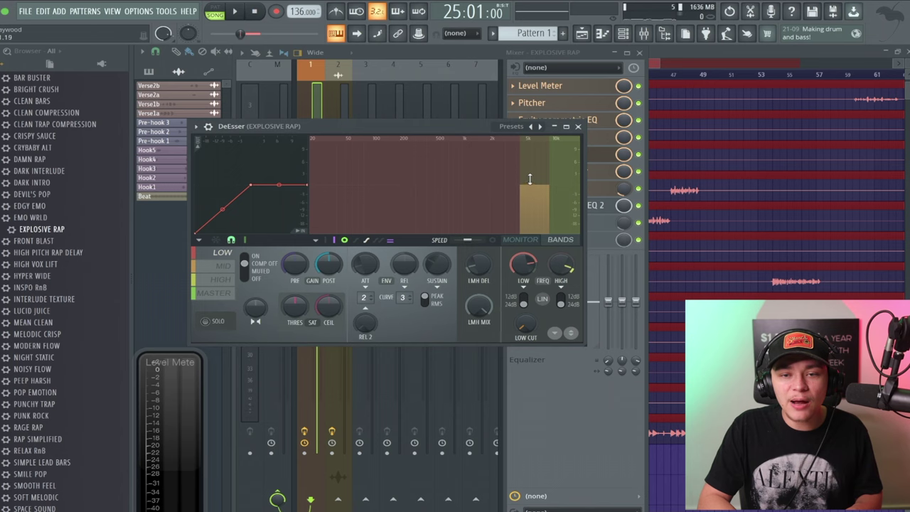
drag(520, 199, 510, 202)
click(546, 199)
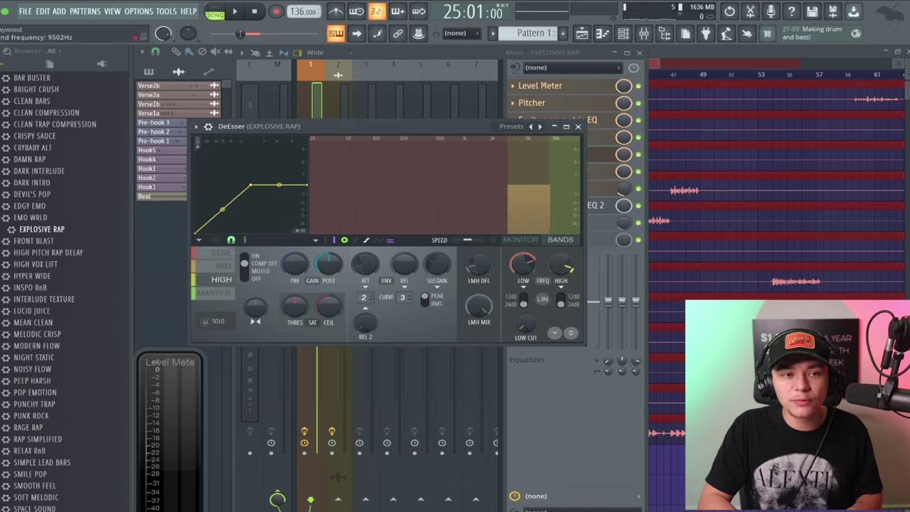
drag(549, 201, 547, 200)
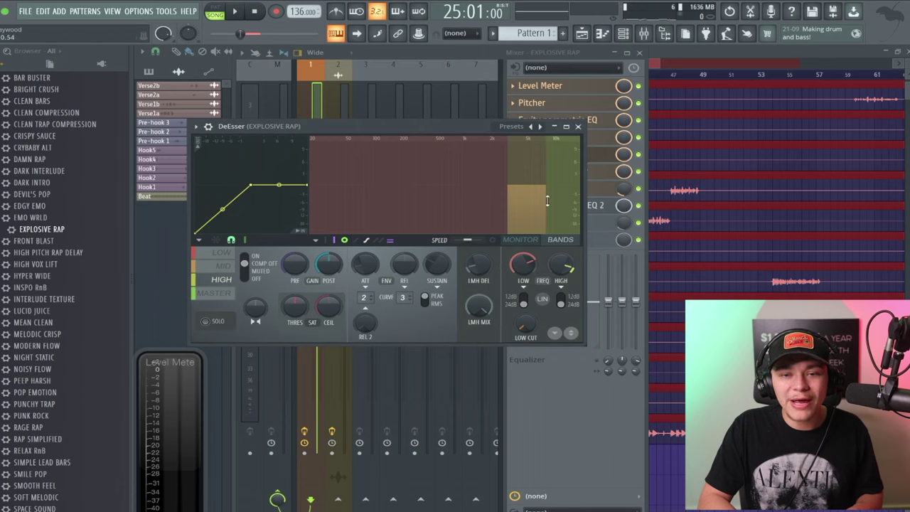
click(223, 268)
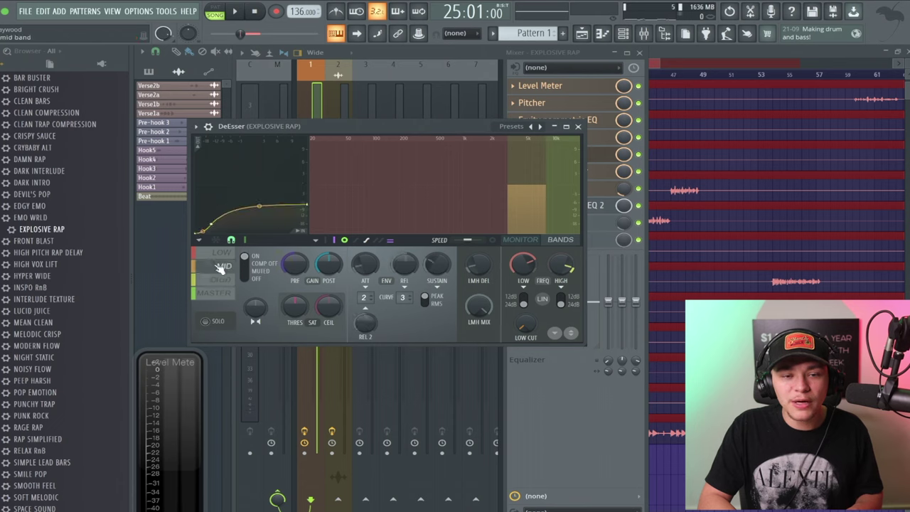
During playback, set the DeEsser curve's lower-left node to about -14 dB, then close it
key(space)
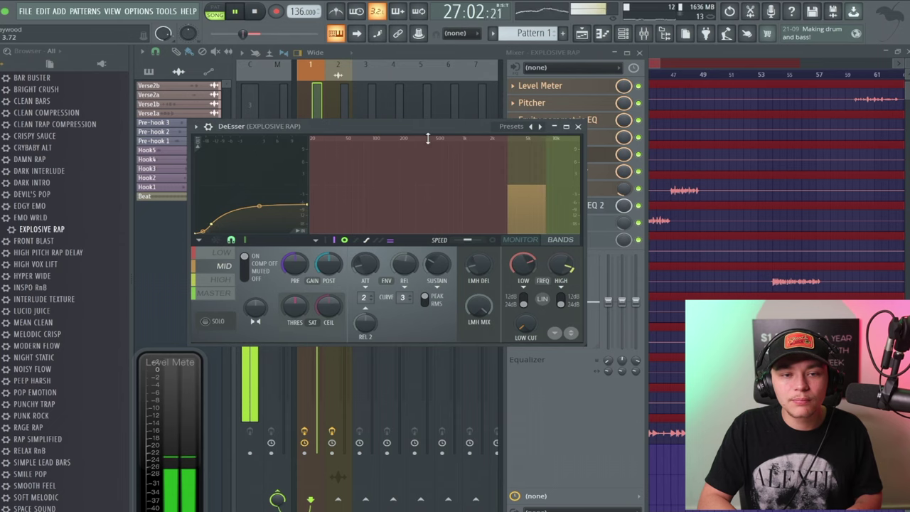
key(space)
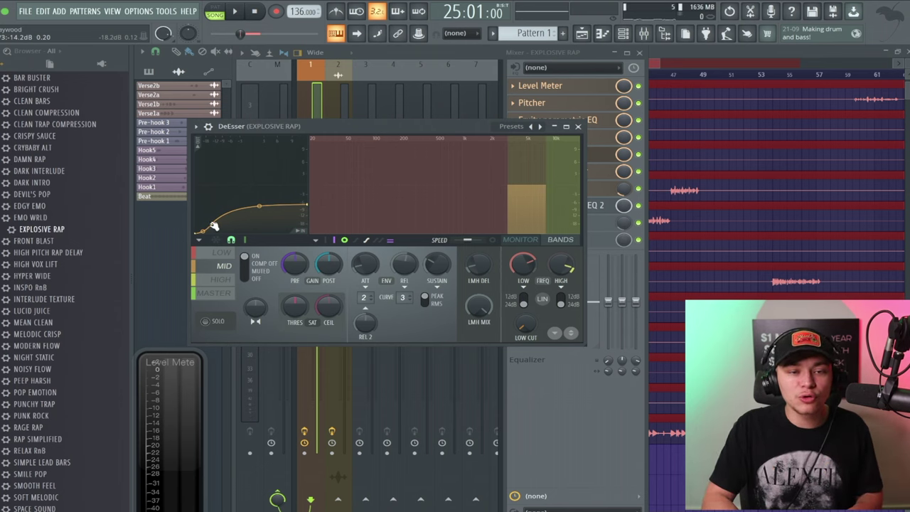
drag(214, 226, 226, 240)
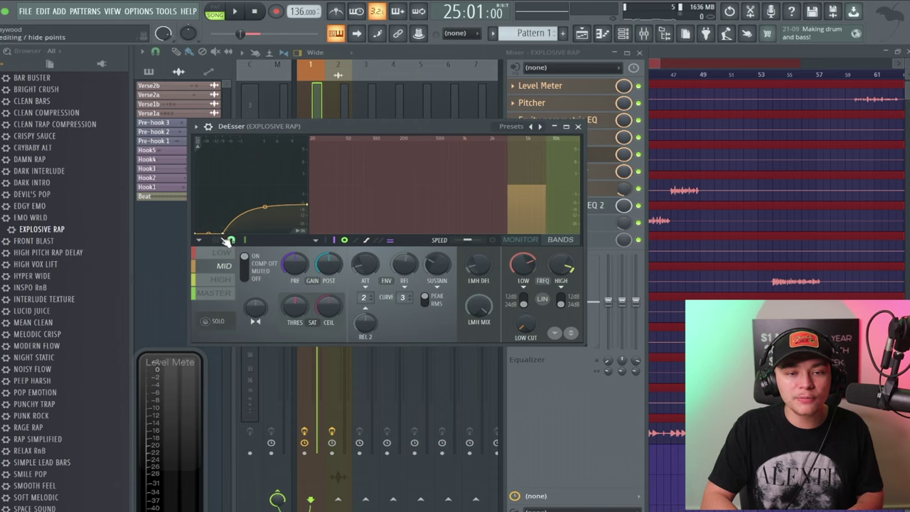
key(space)
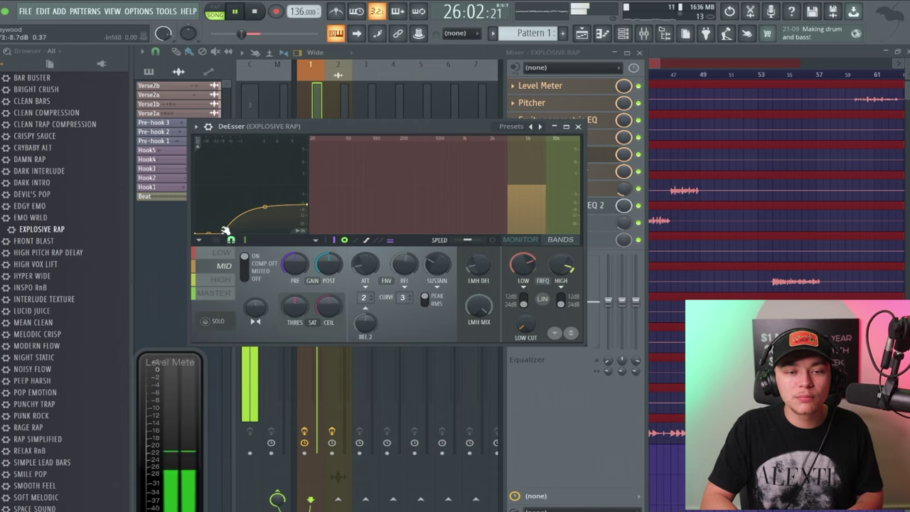
drag(229, 237, 218, 234)
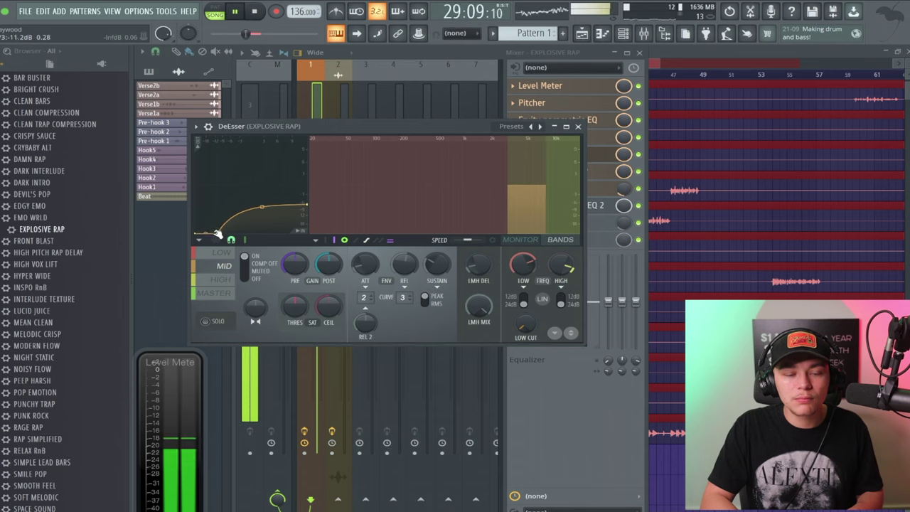
click(579, 126)
key(space)
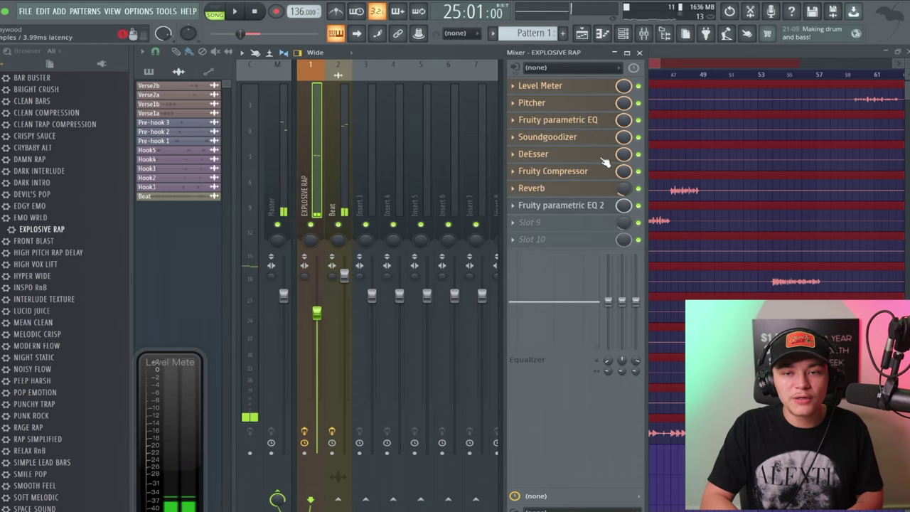
key(space)
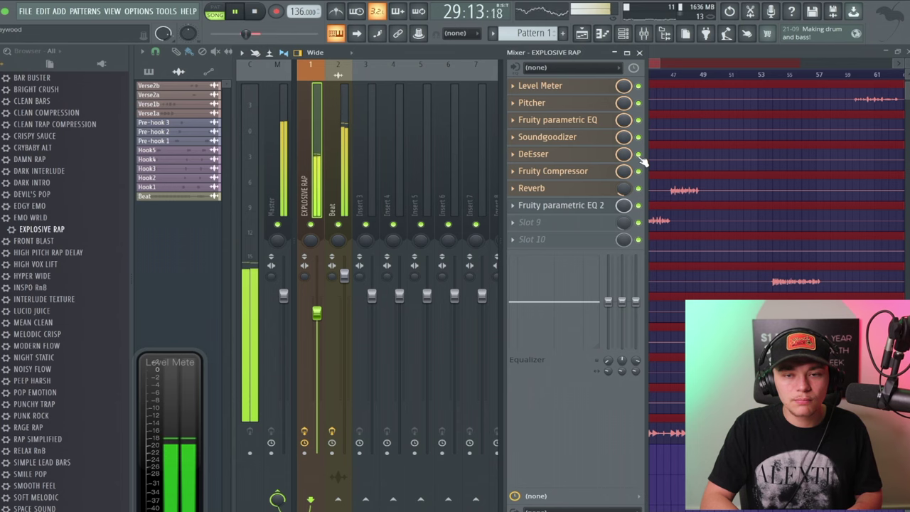
key(space)
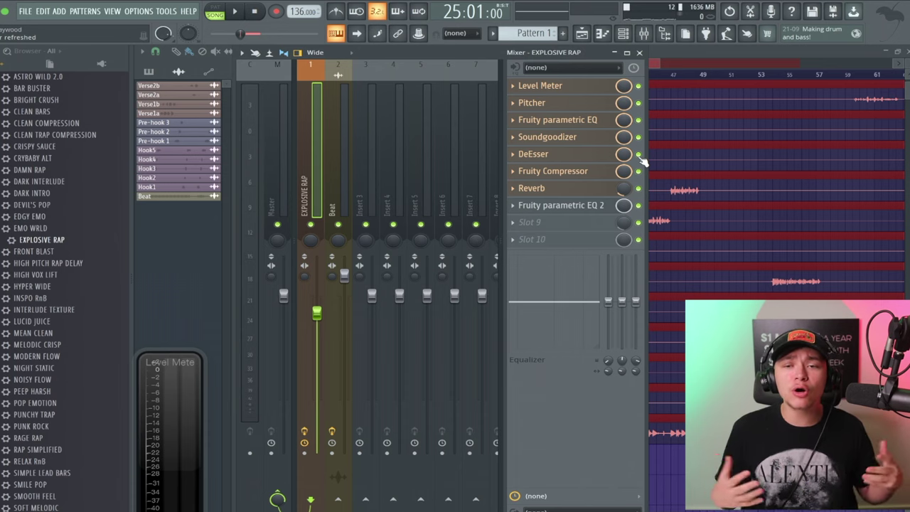
click(579, 178)
Set Fruity Compressor to Hard type and raise its ratio to 10.1:1 while auditioning
drag(290, 131, 449, 232)
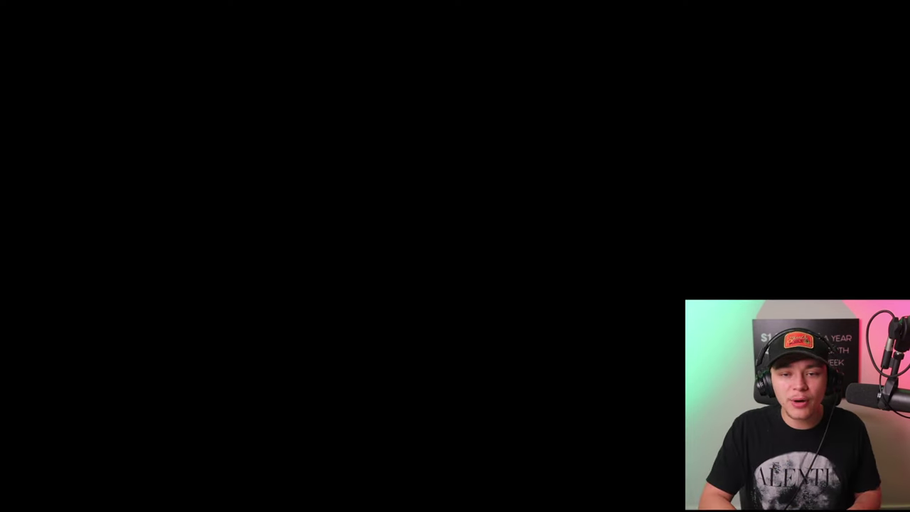
drag(472, 232, 473, 224)
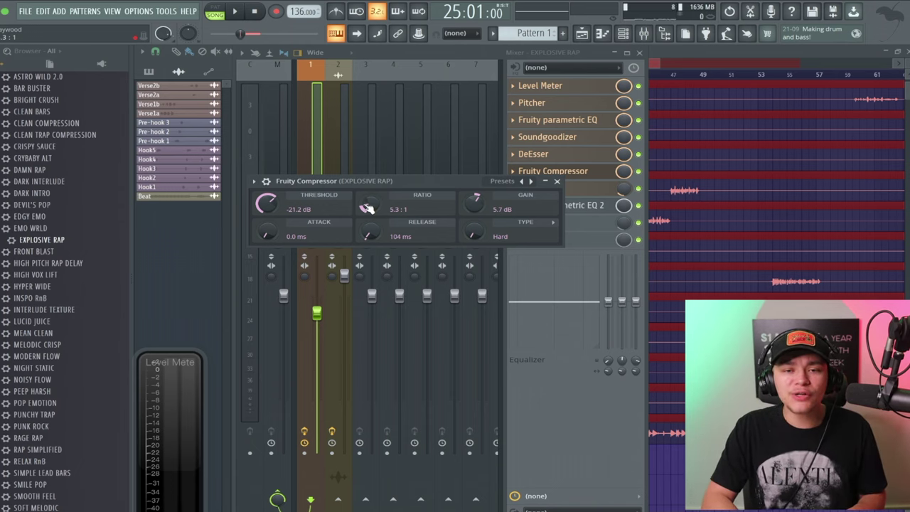
key(space)
mouse_move(367, 208)
mouse_down()
mouse_move(367, 192)
mouse_move(366, 202)
mouse_up()
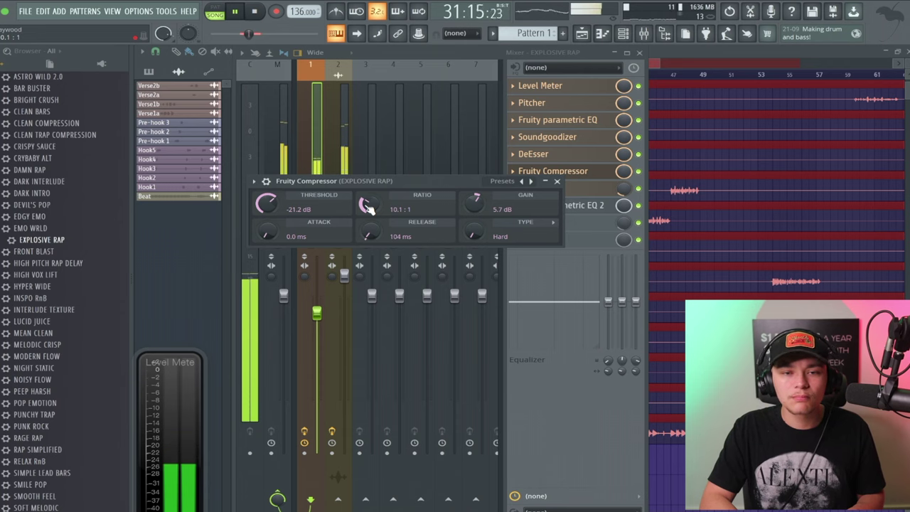
key(space)
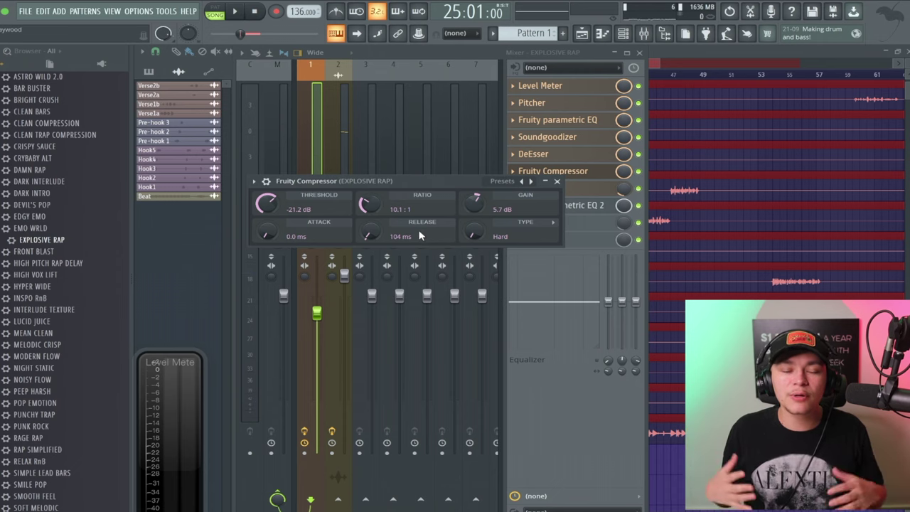
click(556, 181)
Retune the DeEsser's high band to start near 7954 Hz during playback, then close it
click(540, 154)
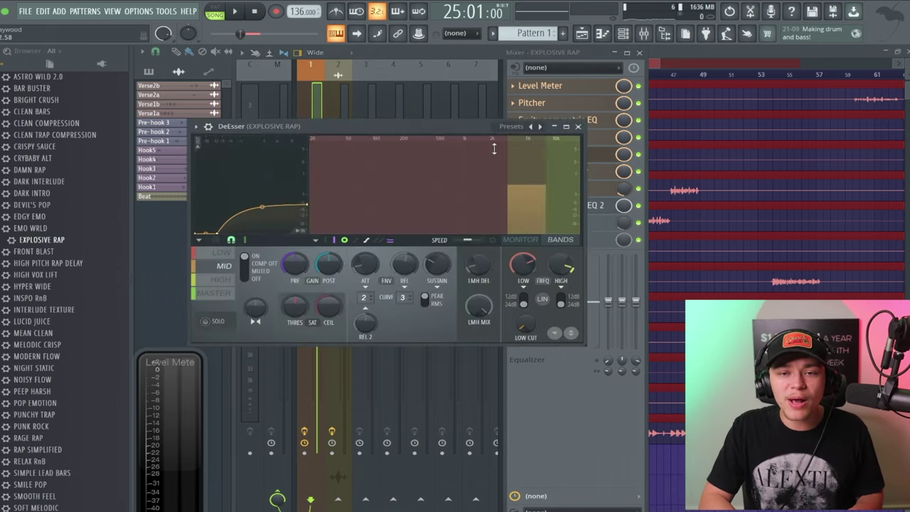
drag(457, 131, 459, 159)
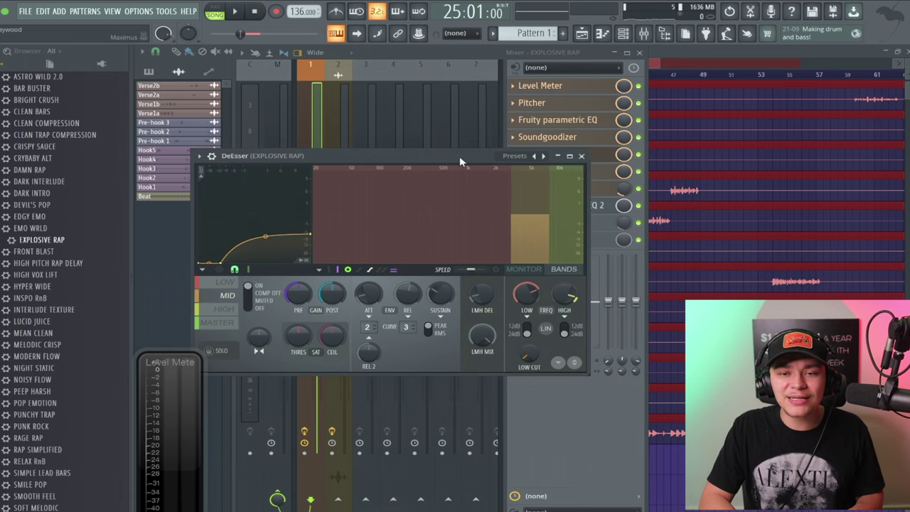
click(551, 226)
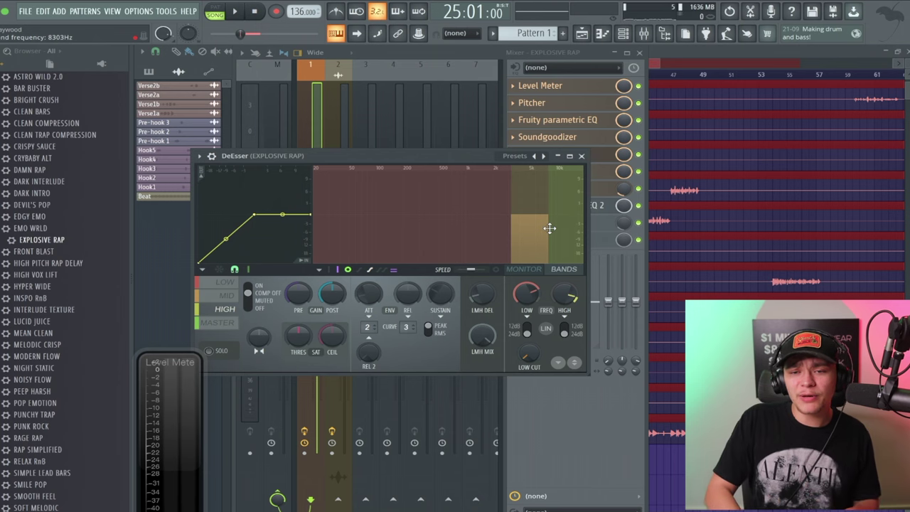
key(space)
drag(547, 226, 540, 229)
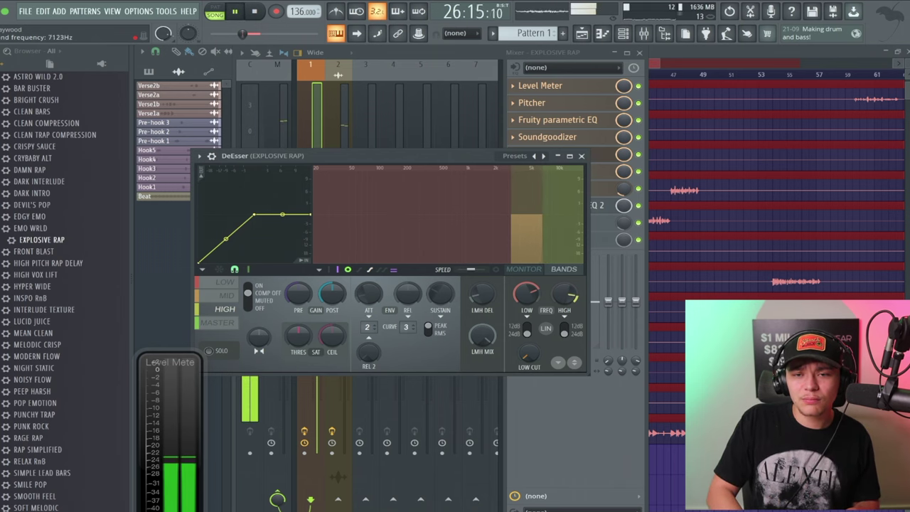
click(539, 230)
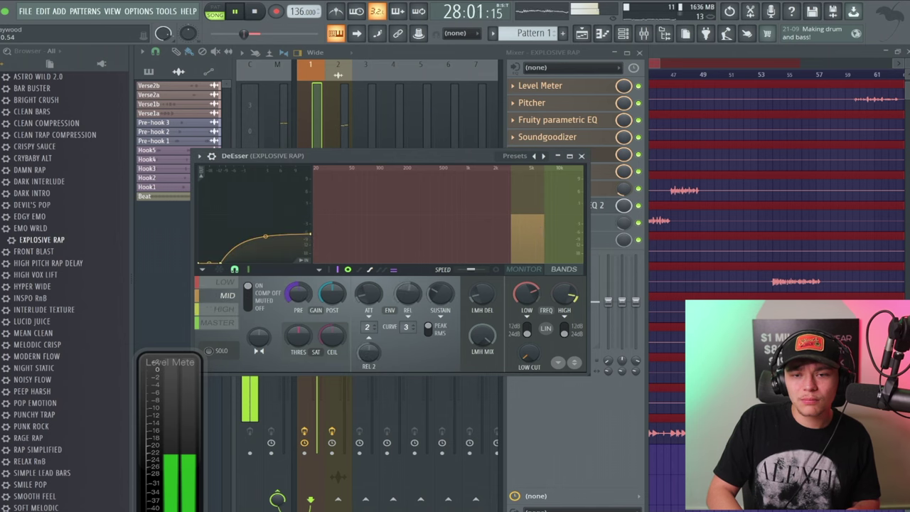
click(538, 230)
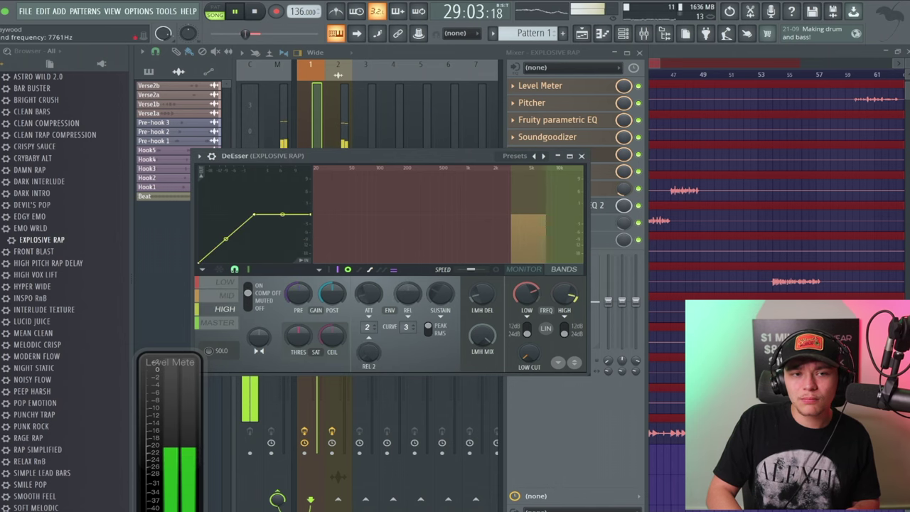
drag(544, 229, 543, 230)
key(space)
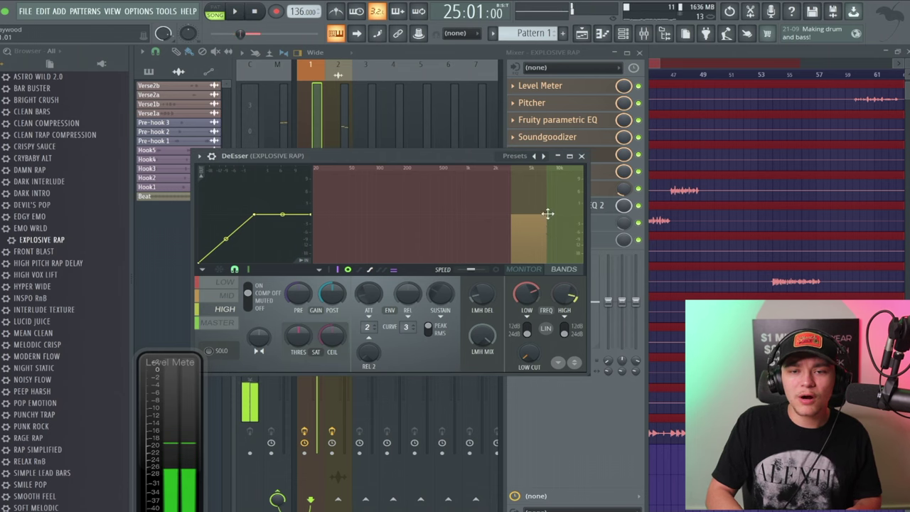
click(581, 156)
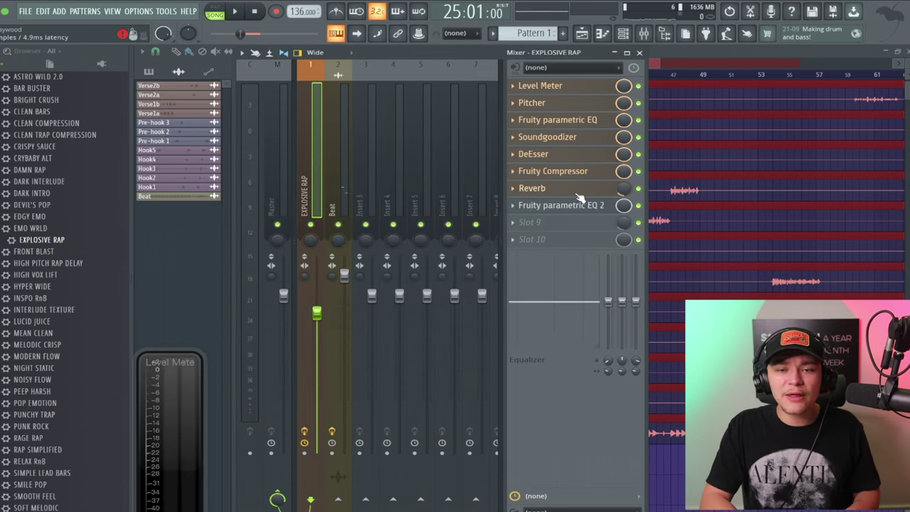
Open the Reverb slot's Patcher, move it up, and open Fruity Reeverb 2 inside
click(581, 193)
drag(447, 202, 430, 96)
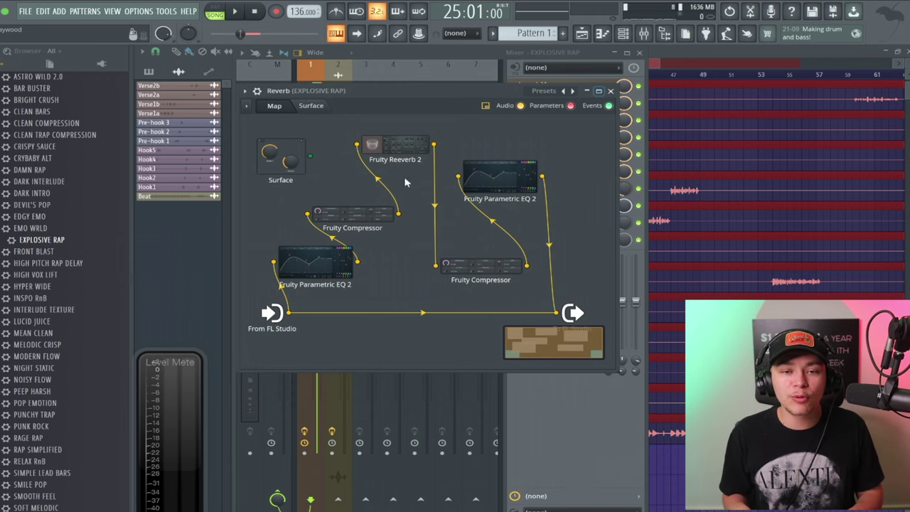
click(404, 147)
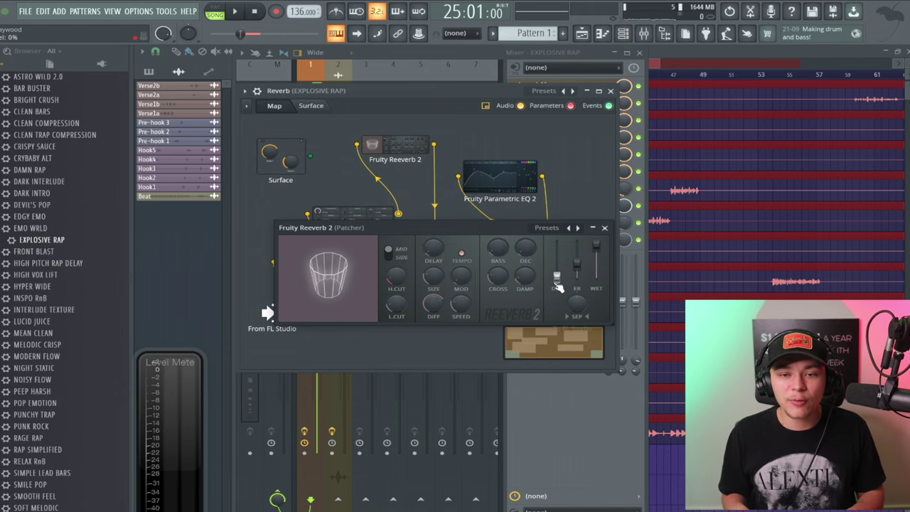
Close the reverb windows and play the song through the vocal chain
click(631, 187)
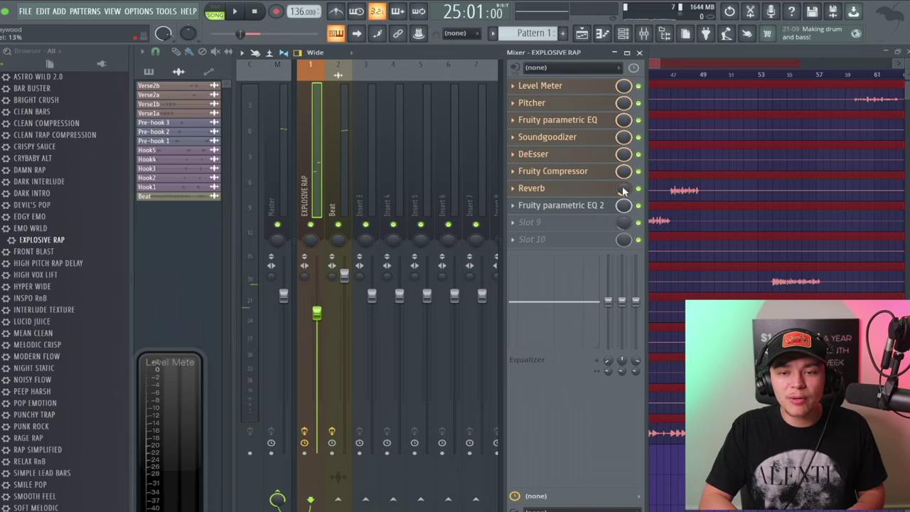
key(space)
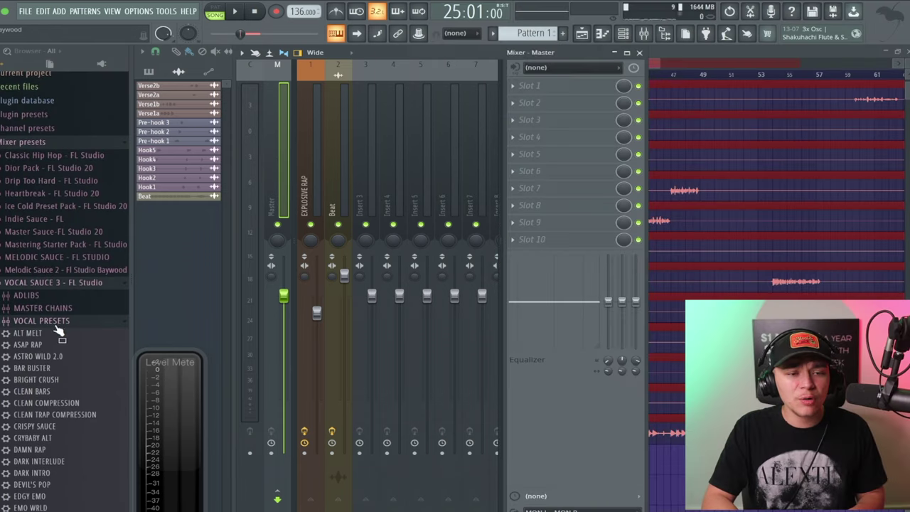
Collapse the VOCAL PRESETS folder in the browser
click(63, 321)
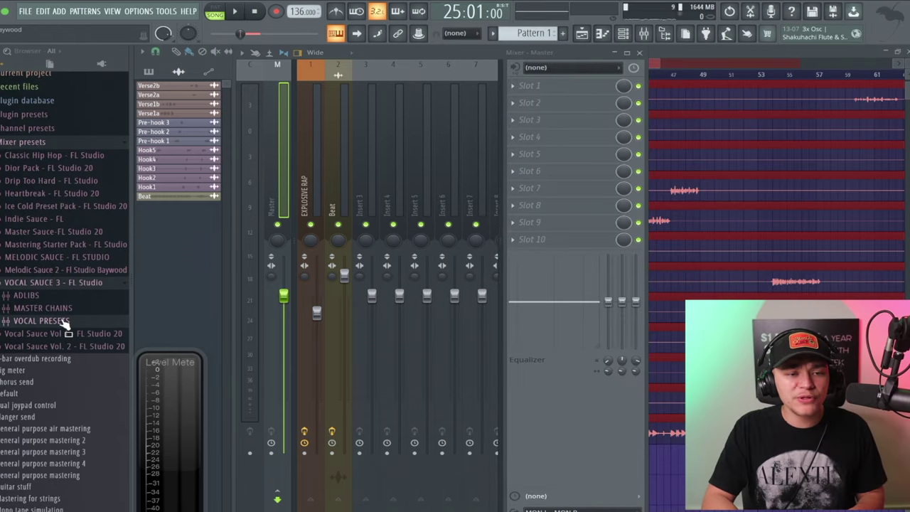
Drag the Full Blast preset from MASTER CHAINS onto the Master track and check the meter during playback
click(83, 312)
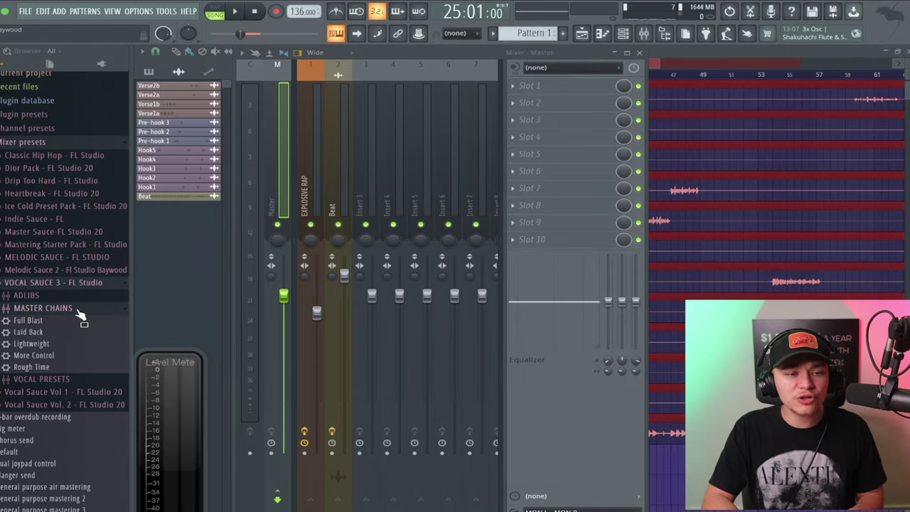
scroll(80, 314, down, 2)
drag(269, 204, 267, 203)
key(space)
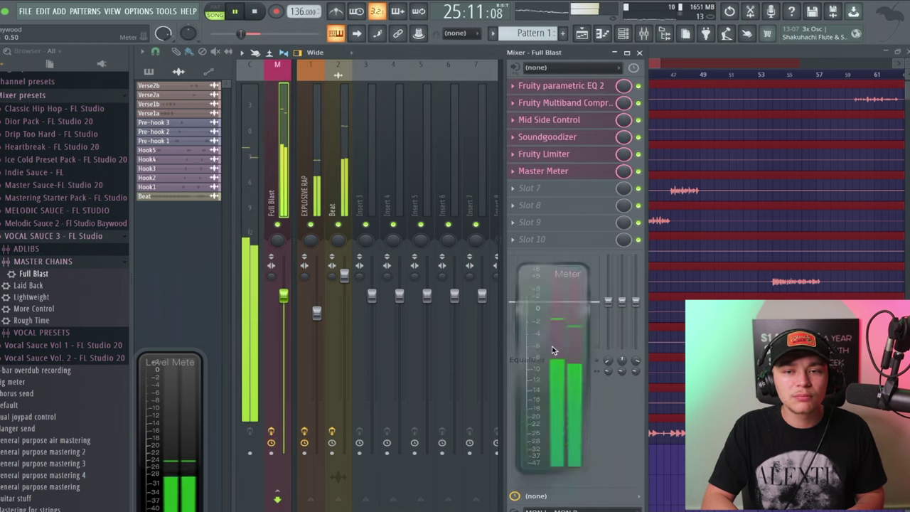
drag(443, 309, 766, 330)
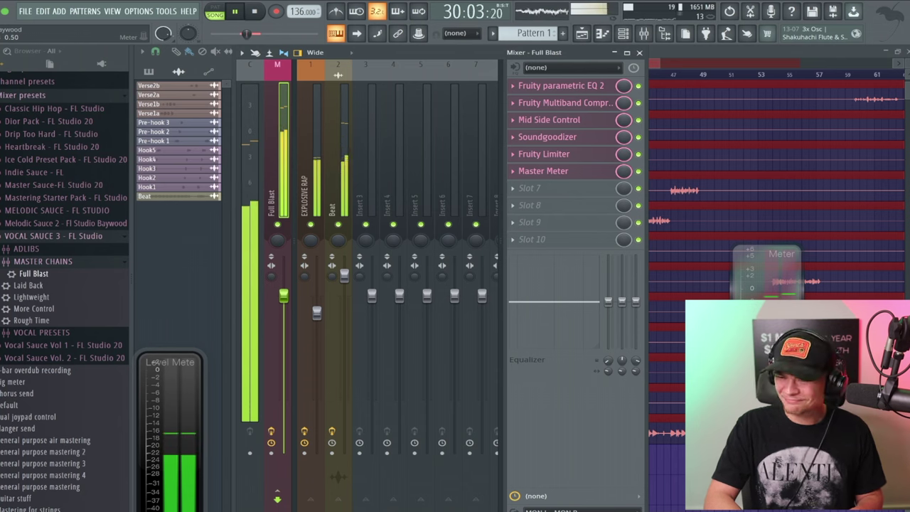
key(space)
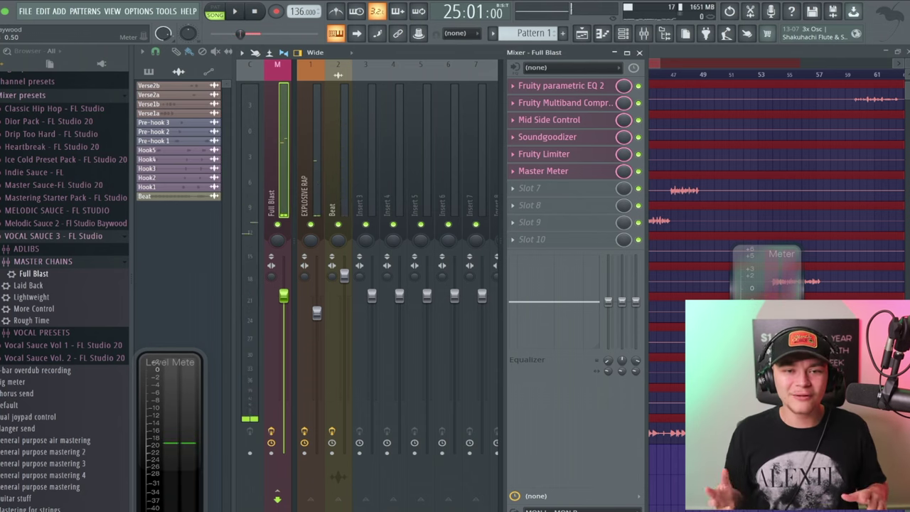
click(84, 250)
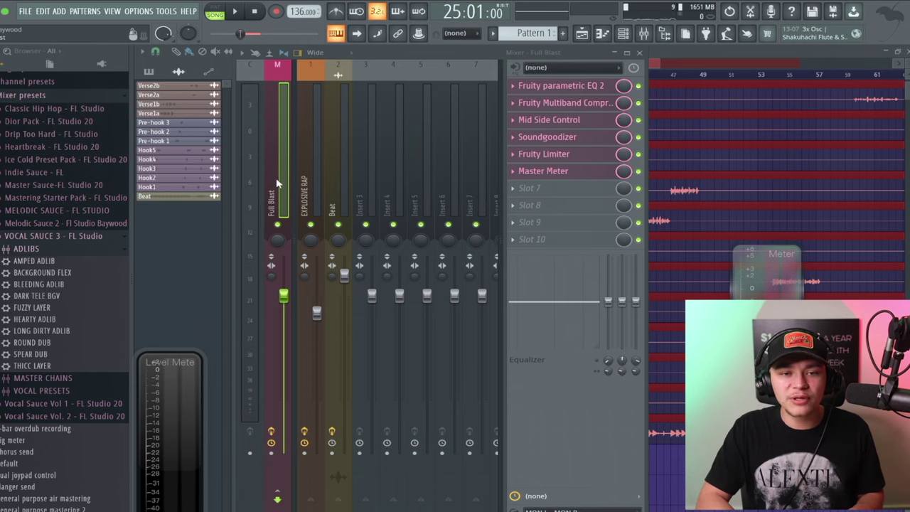
Search 'You' and load Youlean Loudness Meter 2 into the next Master slot, moving its window aside
click(517, 192)
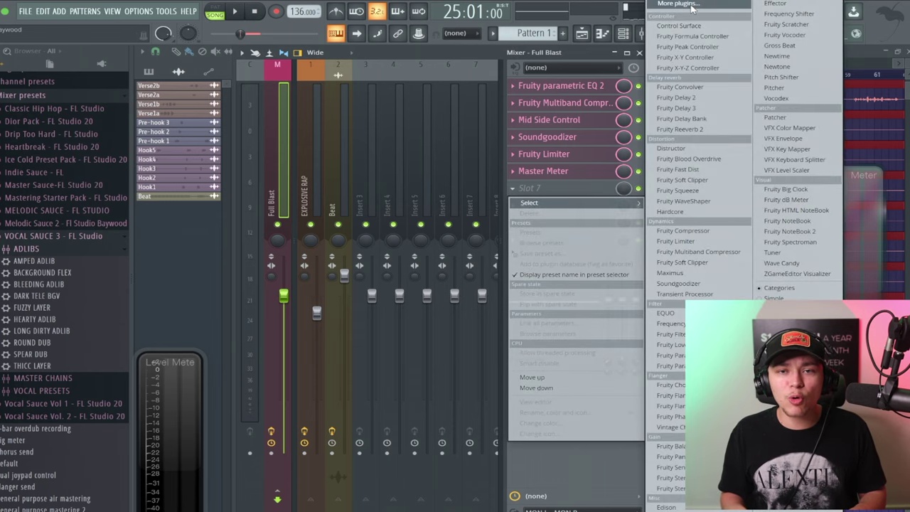
click(691, 7)
click(437, 501)
text(You)
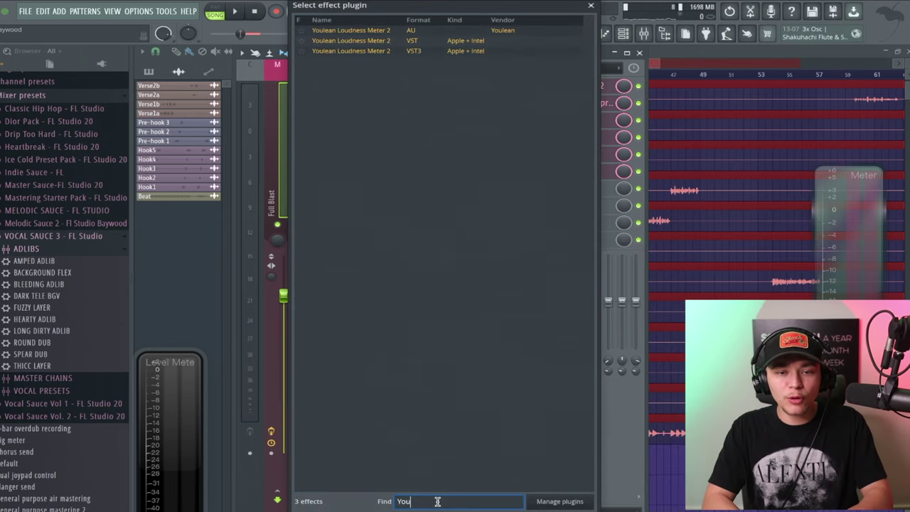
double_click(382, 41)
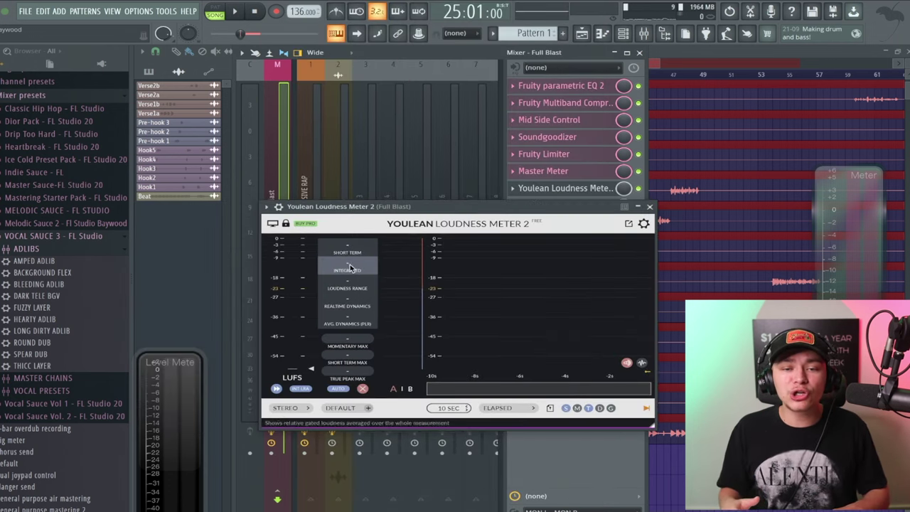
drag(438, 209, 225, 59)
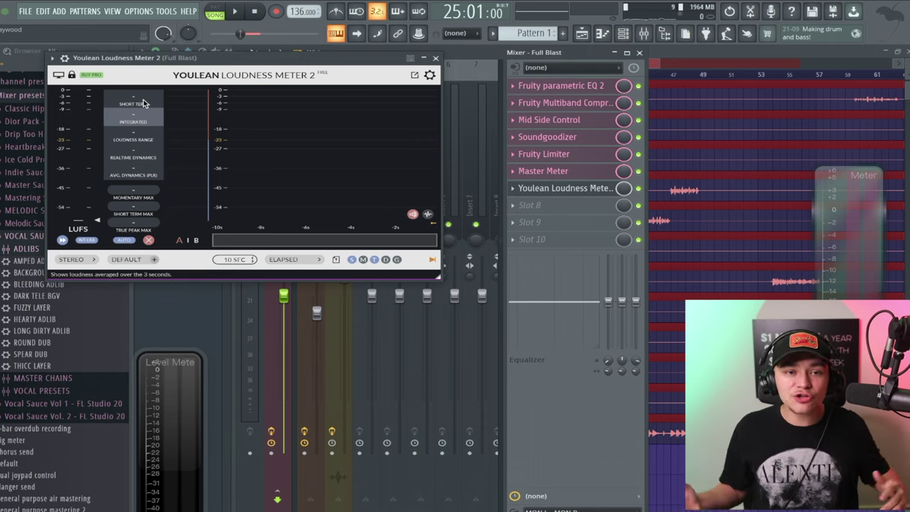
drag(181, 51, 195, 48)
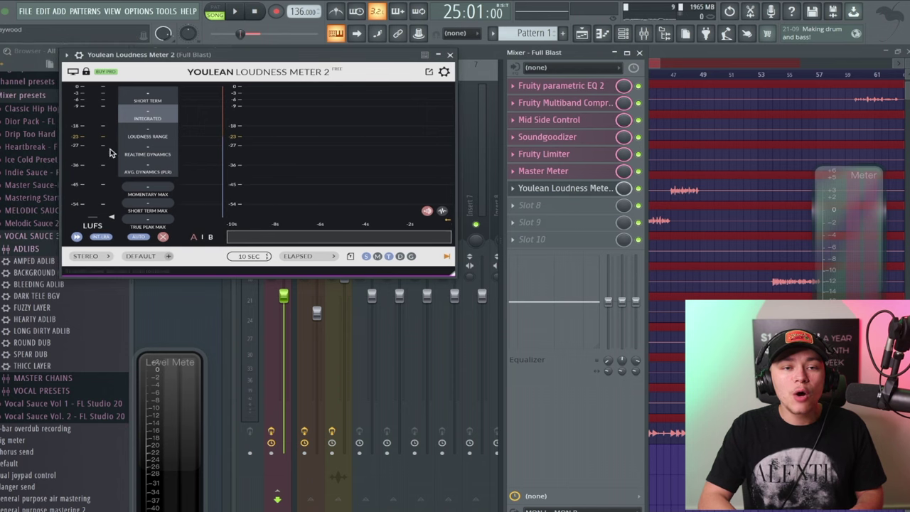
Open the master Fruity Limiter beside Youlean and play the song for a loudness reading
click(547, 155)
drag(490, 181, 794, 89)
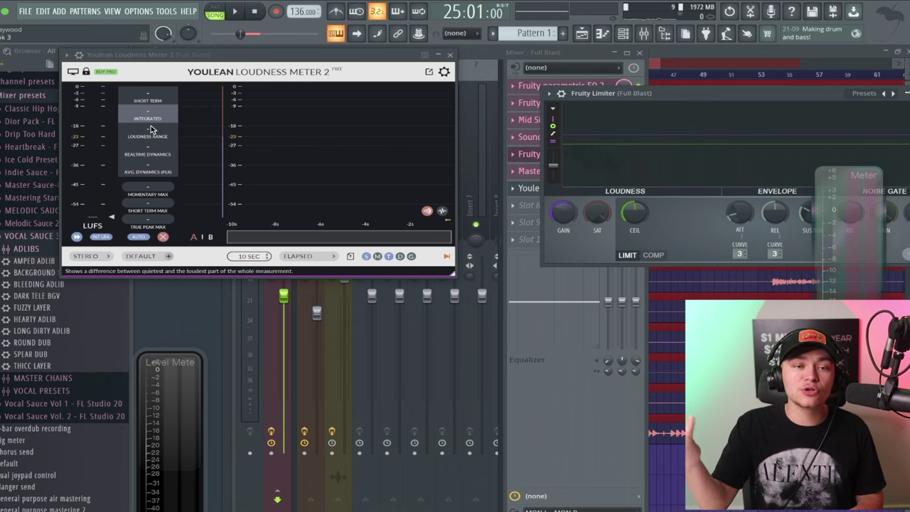
click(132, 111)
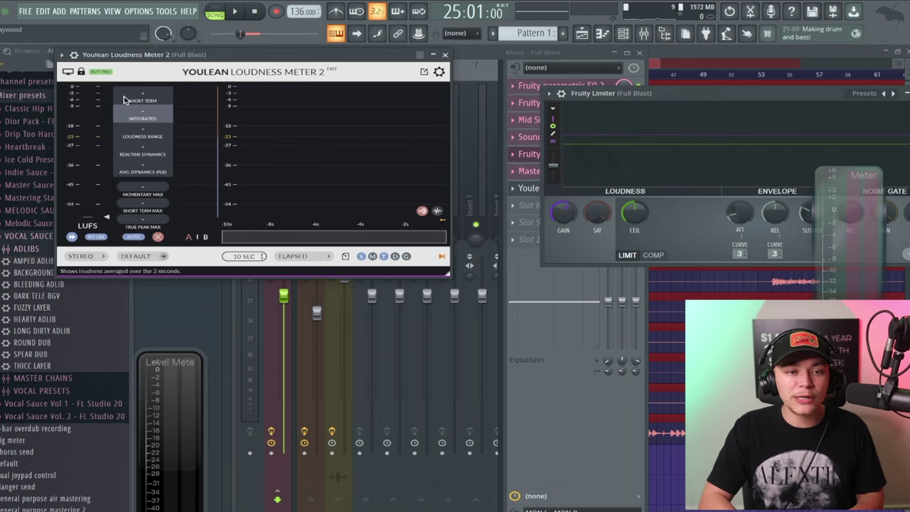
key(space)
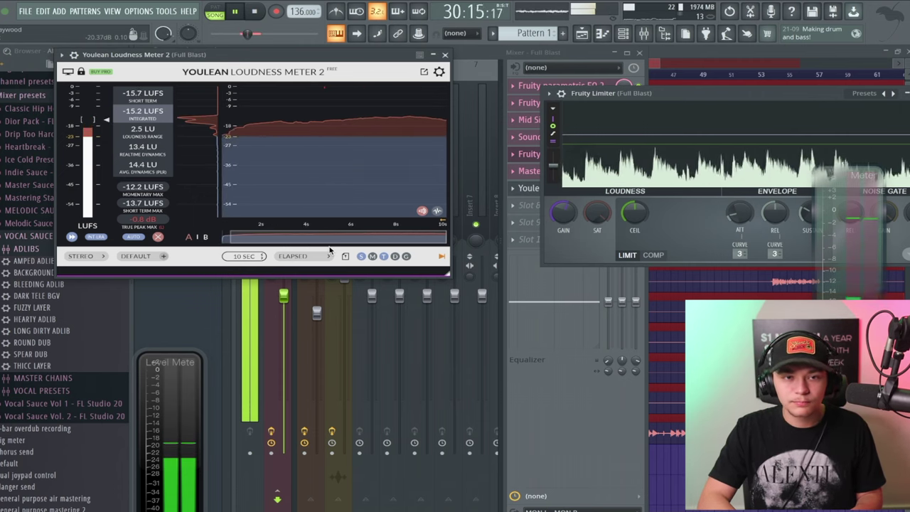
key(space)
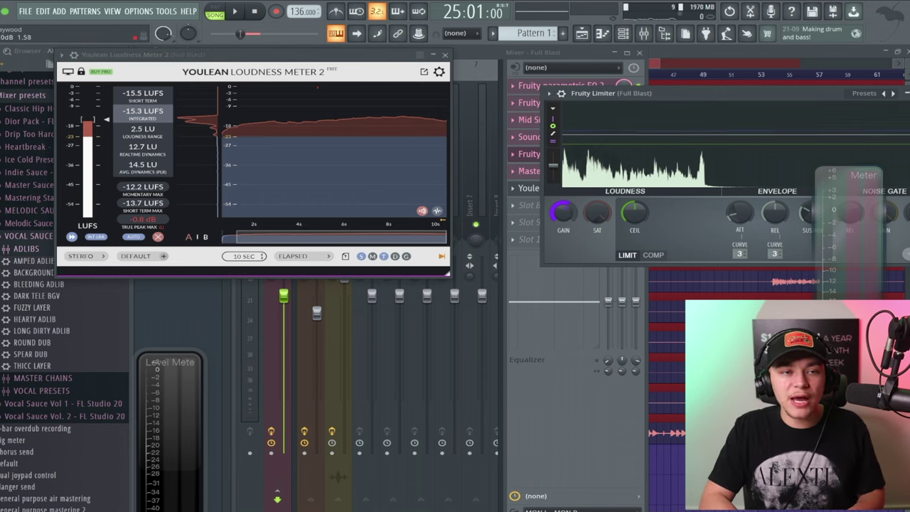
Raise the limiter gain during playback to push loudness from about -15 toward -12 LUFS
key(space)
drag(567, 221, 566, 190)
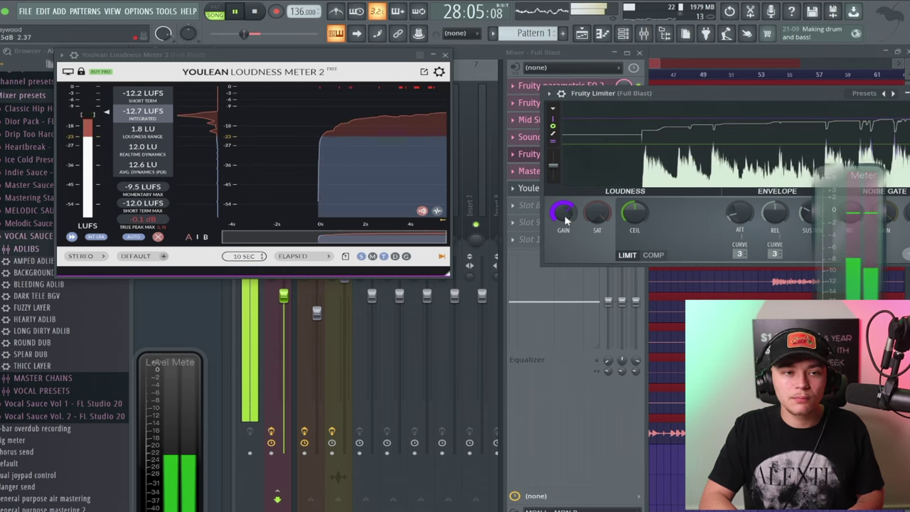
scroll(566, 220, down, 2)
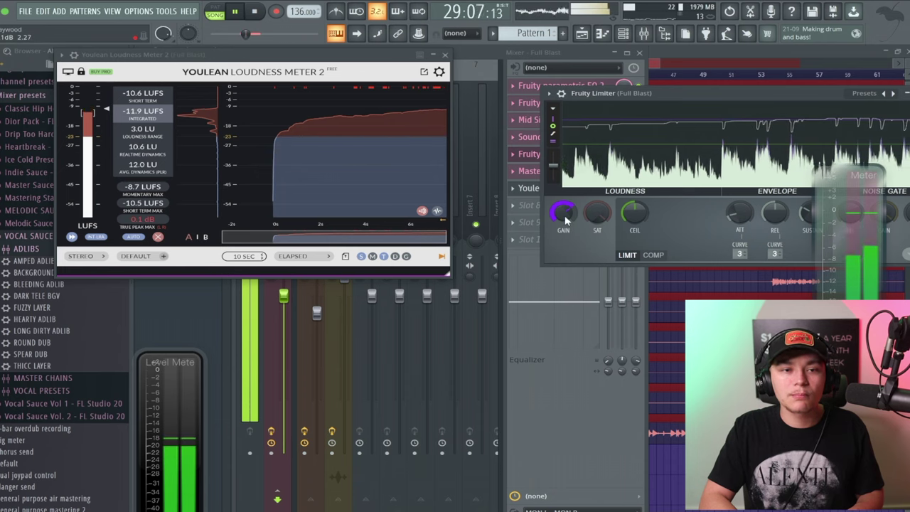
scroll(566, 220, up, 3)
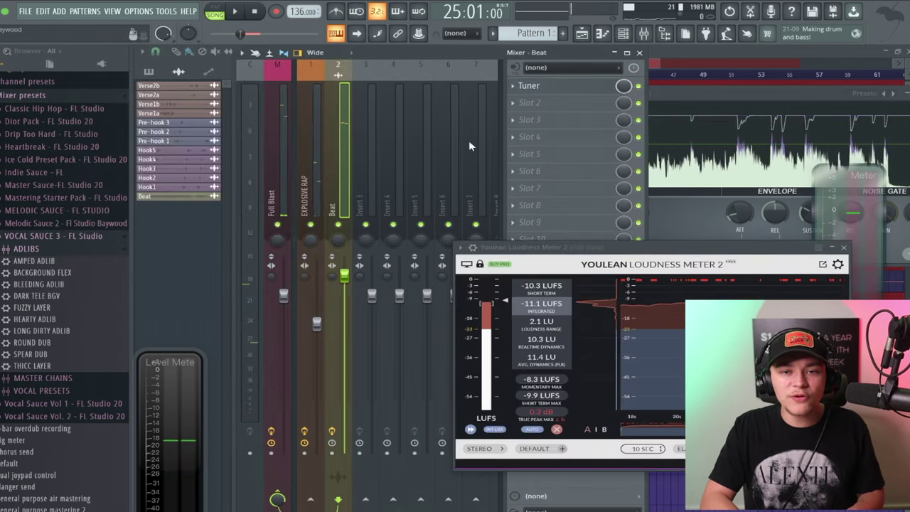
click(514, 105)
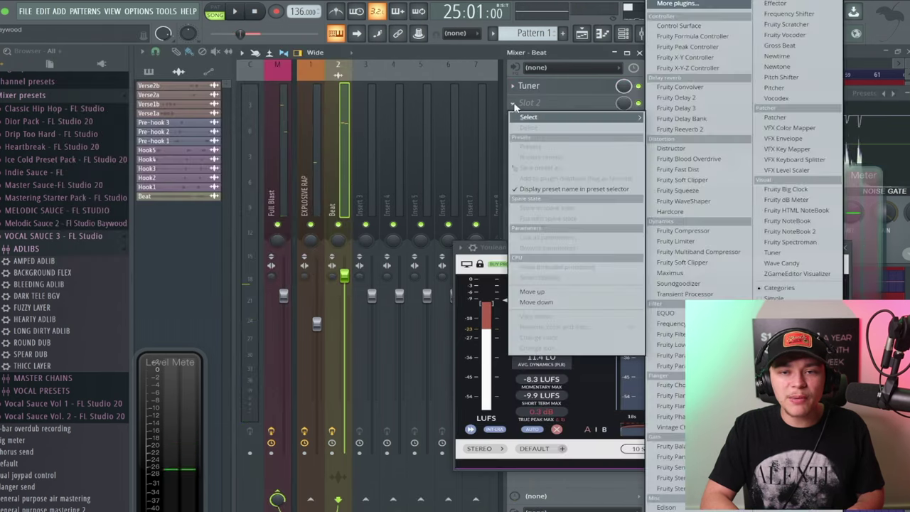
Load Fruity parametric EQ 2 on the Beat track and shift band 5 from 1363Hz to 1755Hz during playback
click(672, 365)
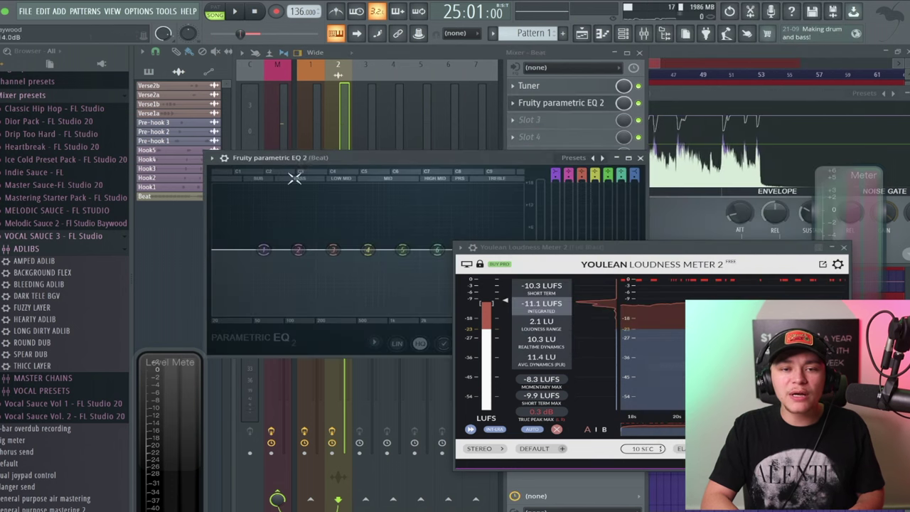
drag(319, 157, 291, 86)
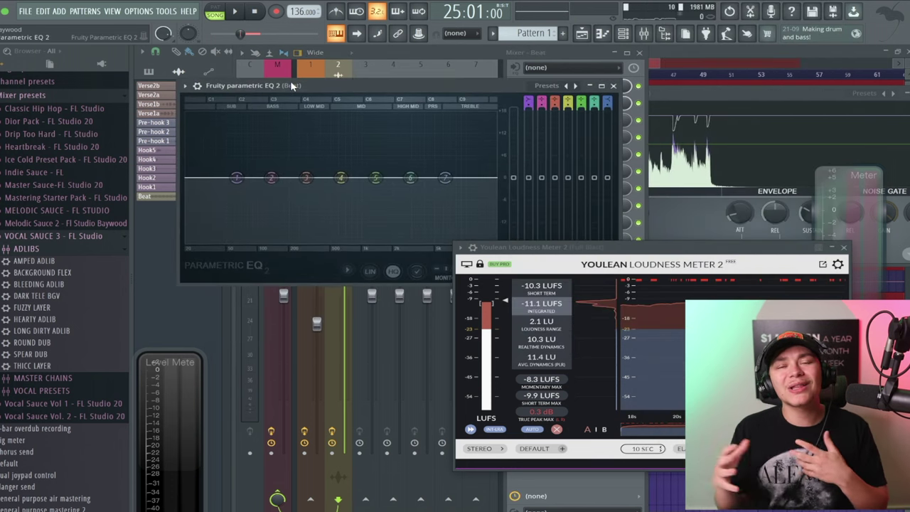
drag(331, 86, 353, 82)
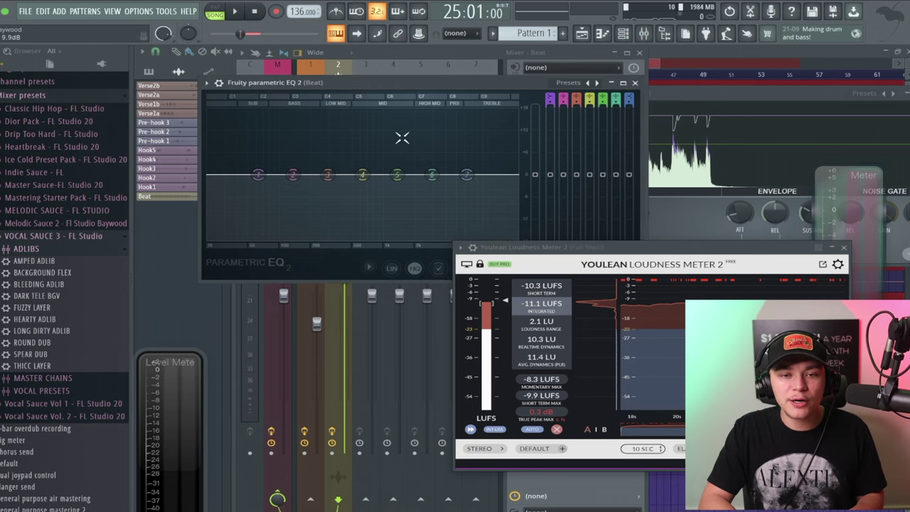
key(space)
drag(398, 178, 442, 187)
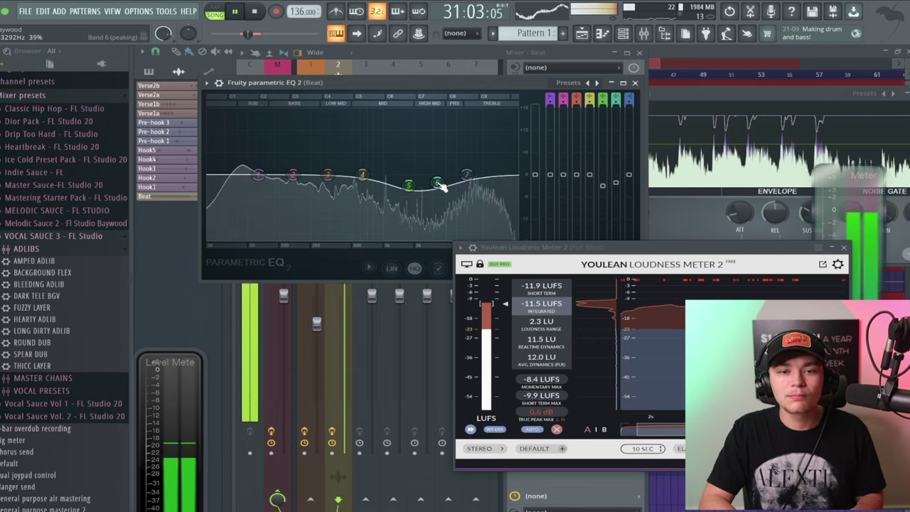
key(space)
click(636, 84)
Restart playback and reposition the loudness meter window up and to the left
key(space)
drag(619, 242, 347, 155)
drag(285, 159, 261, 144)
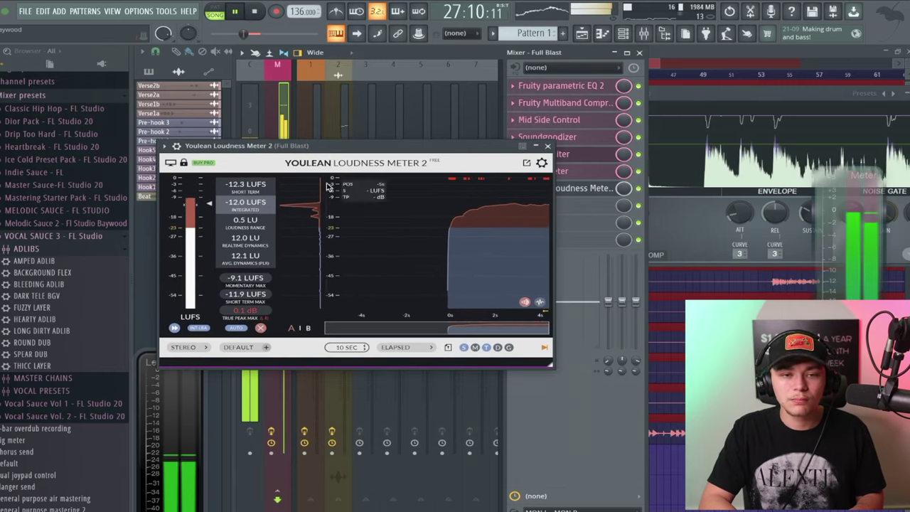
Reopen the master's Fruity Limiter and play the song to check master loudness
key(space)
click(590, 153)
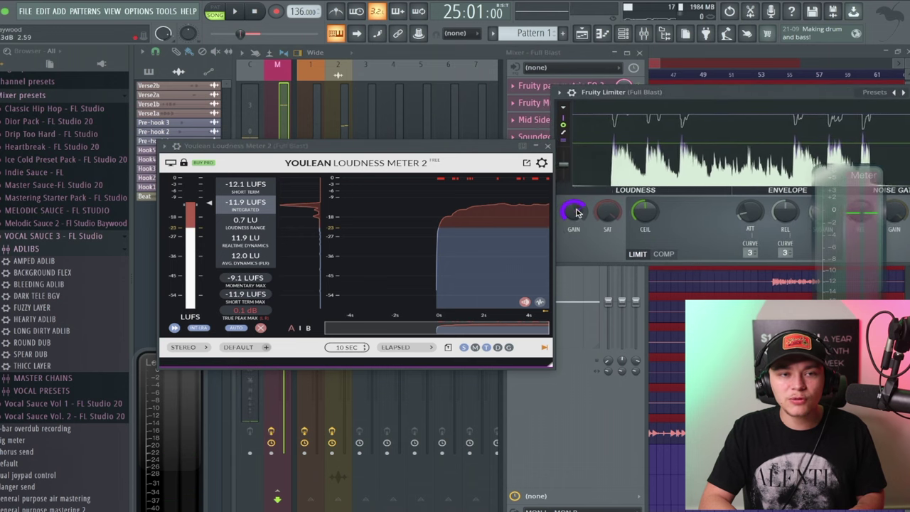
key(space)
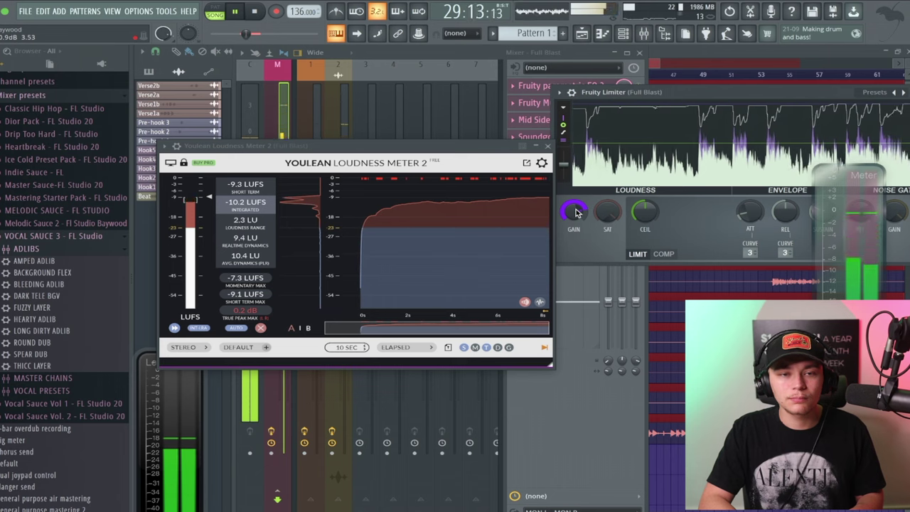
key(space)
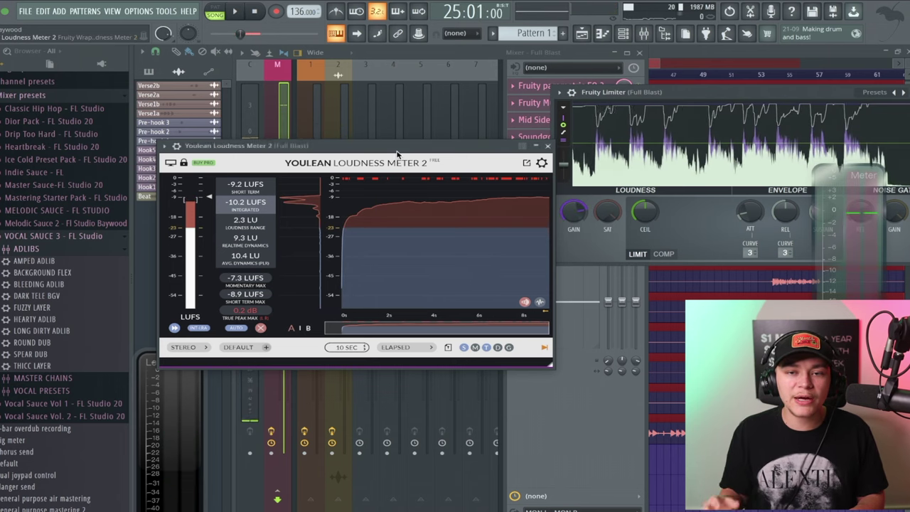
Close the Youlean loudness meter and Fruity Limiter windows
drag(369, 146, 301, 148)
click(479, 147)
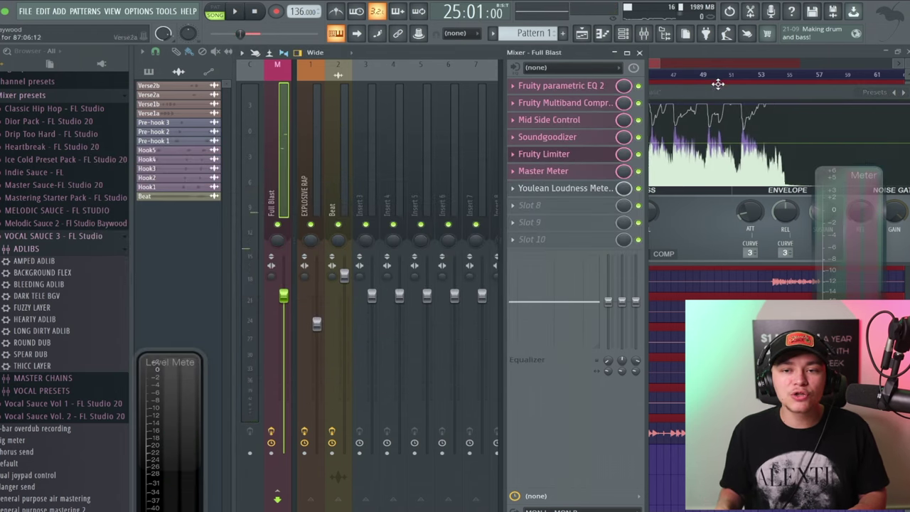
click(547, 154)
click(637, 153)
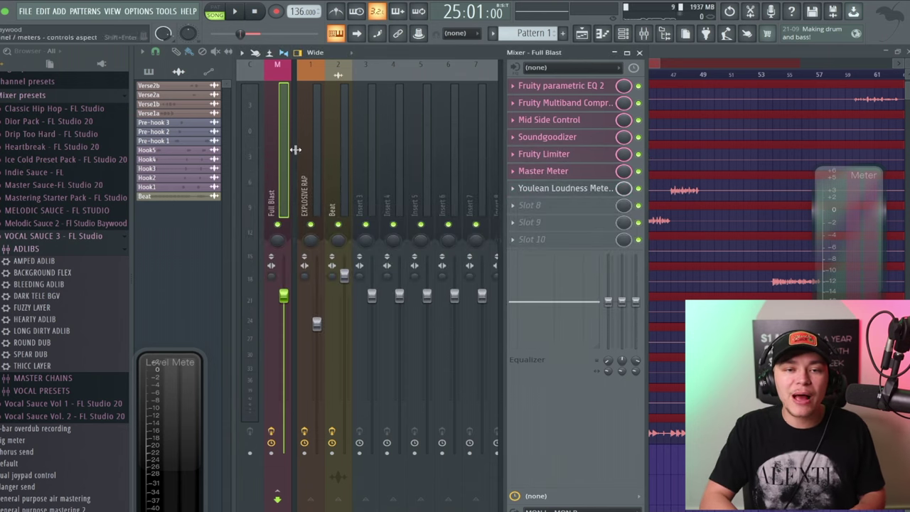
Show the EXPLOSIVE RAP effect chain, briefly compare with the Beat chain during playback, then return
click(305, 156)
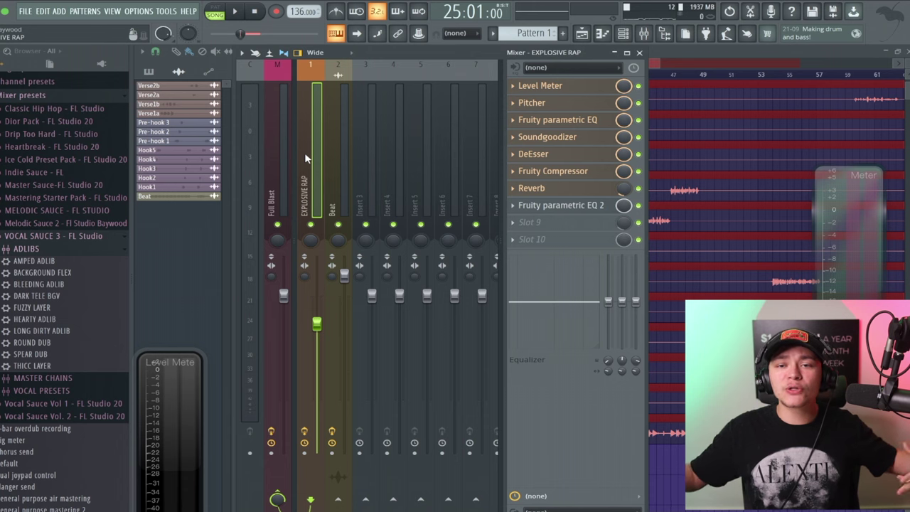
key(space)
click(343, 171)
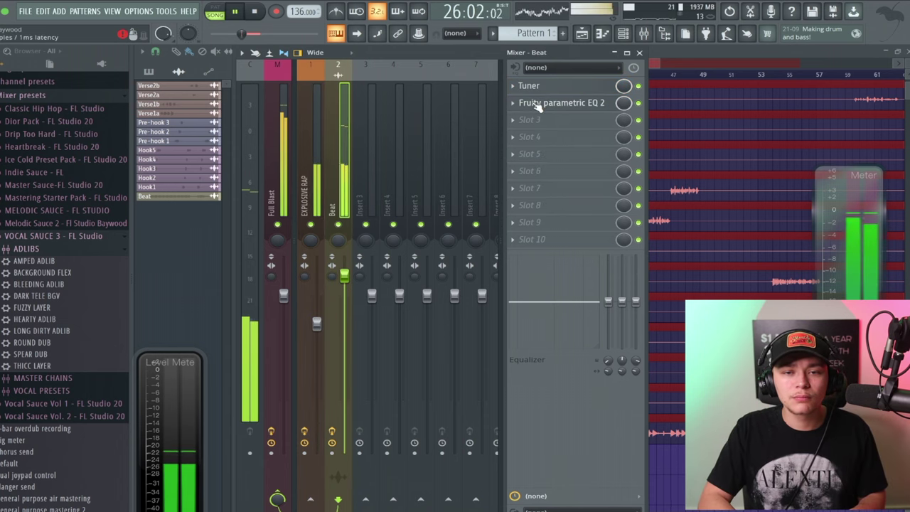
click(313, 178)
key(space)
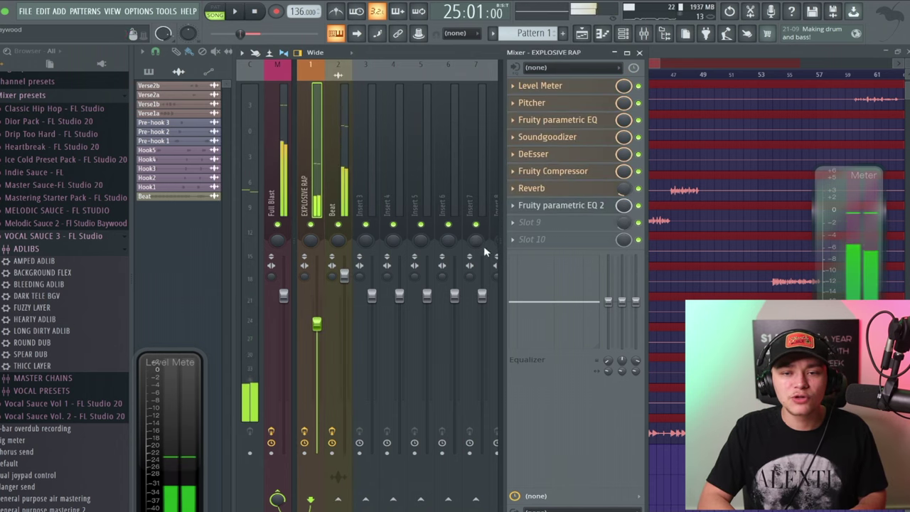
Open the vocal's Fruity parametric EQ 2 and boost band 5 into a peak near 1597Hz
click(561, 205)
drag(463, 253, 464, 197)
drag(455, 297, 454, 269)
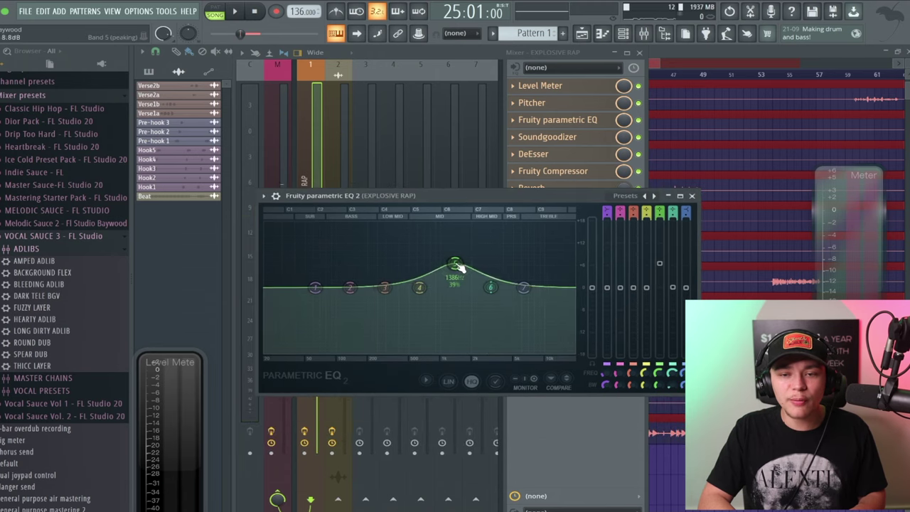
scroll(454, 263, up, 2)
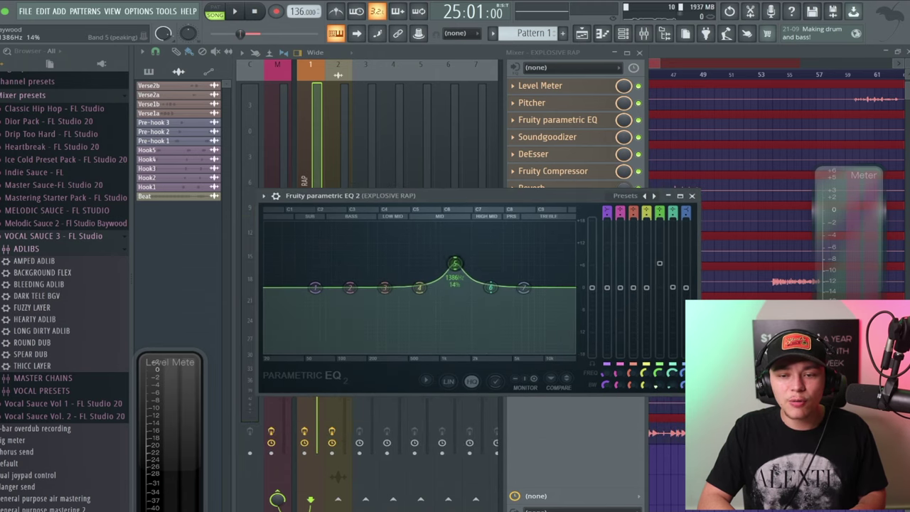
scroll(453, 268, down, 1)
drag(454, 268, 496, 248)
During playback, sweep band 5 toward 6 kHz, make band 6 a slight cut, and move band 4 to about 1188 Hz
key(space)
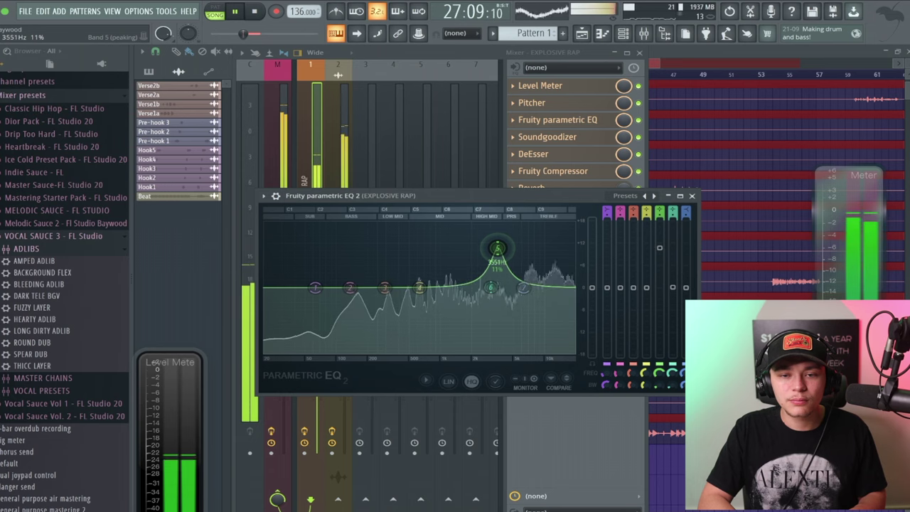
drag(511, 247, 533, 298)
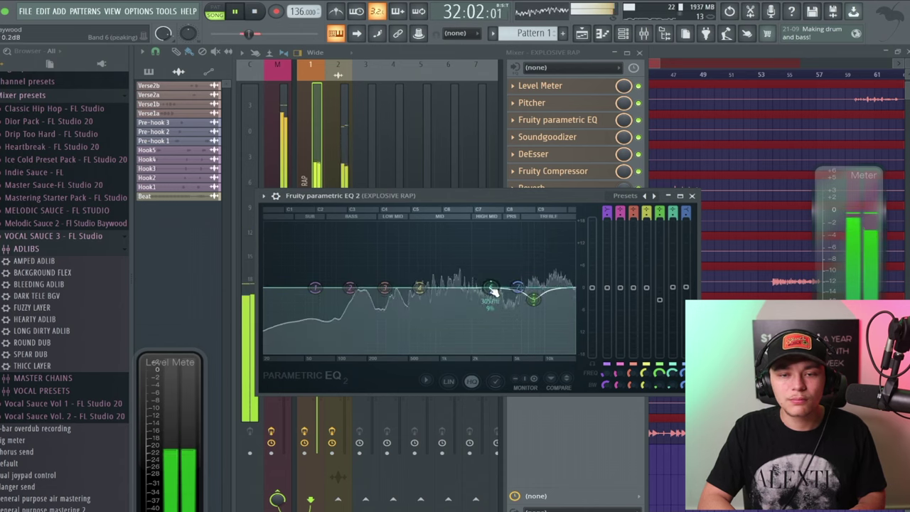
drag(490, 287, 475, 298)
drag(419, 287, 430, 282)
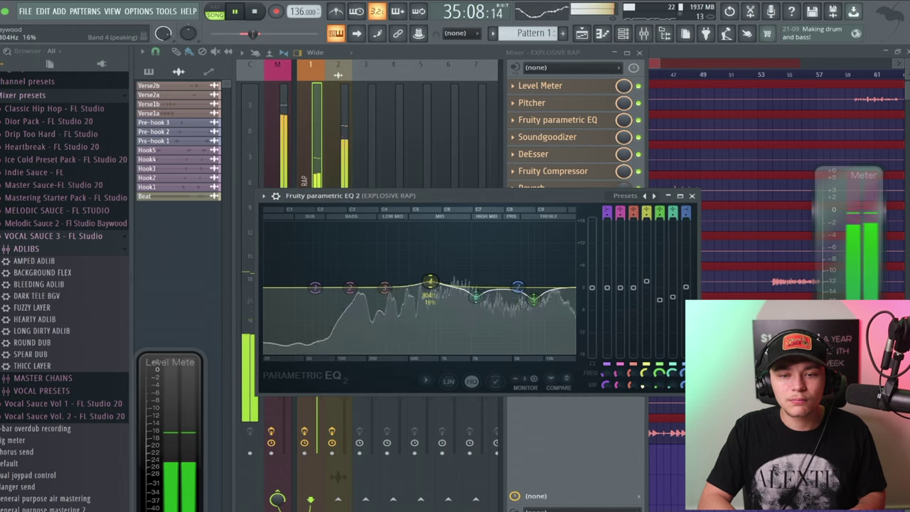
drag(430, 281, 448, 260)
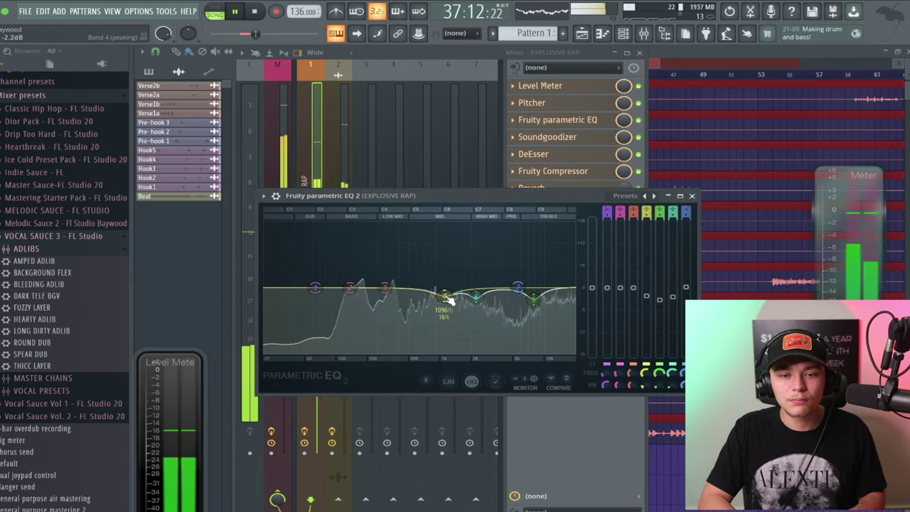